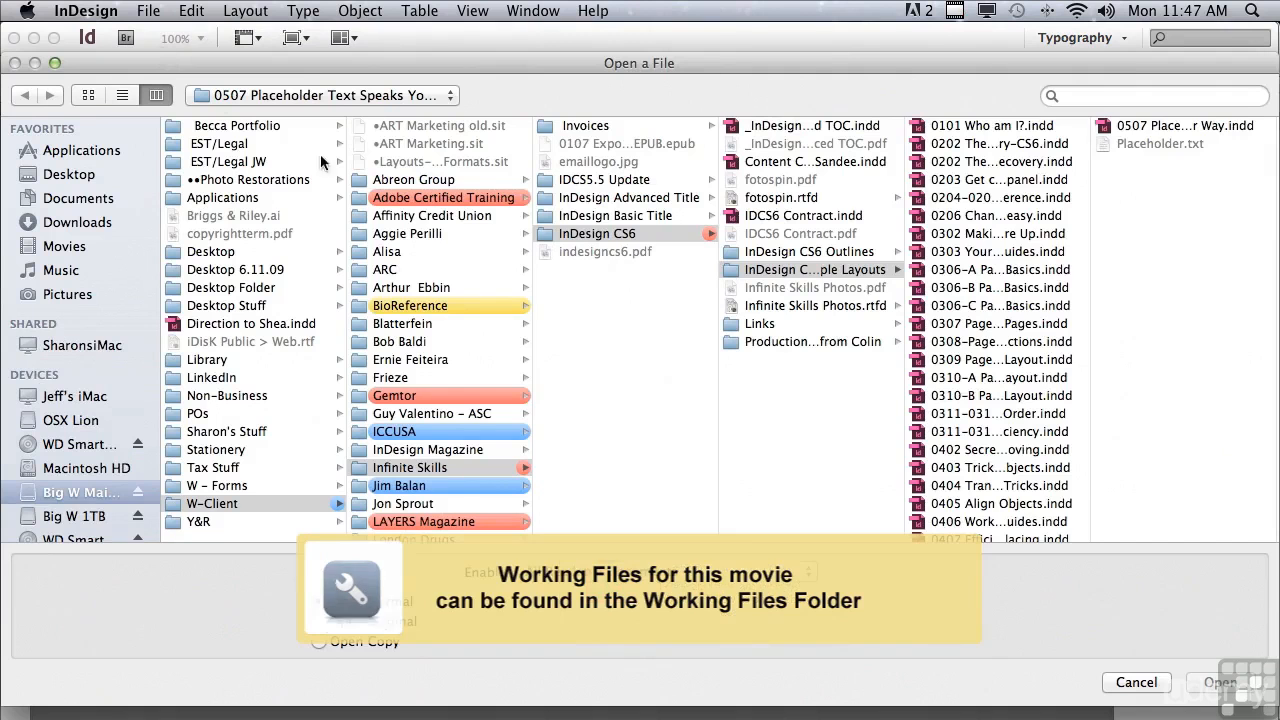
Open the document 0507 Placeholder Text Your Way.indd from the 0507 Placeholder Text Speaks Your Language folder.
{"action": "left_click_drag", "start_coordinate": [1092, 339], "coordinate": [1080, 466]}
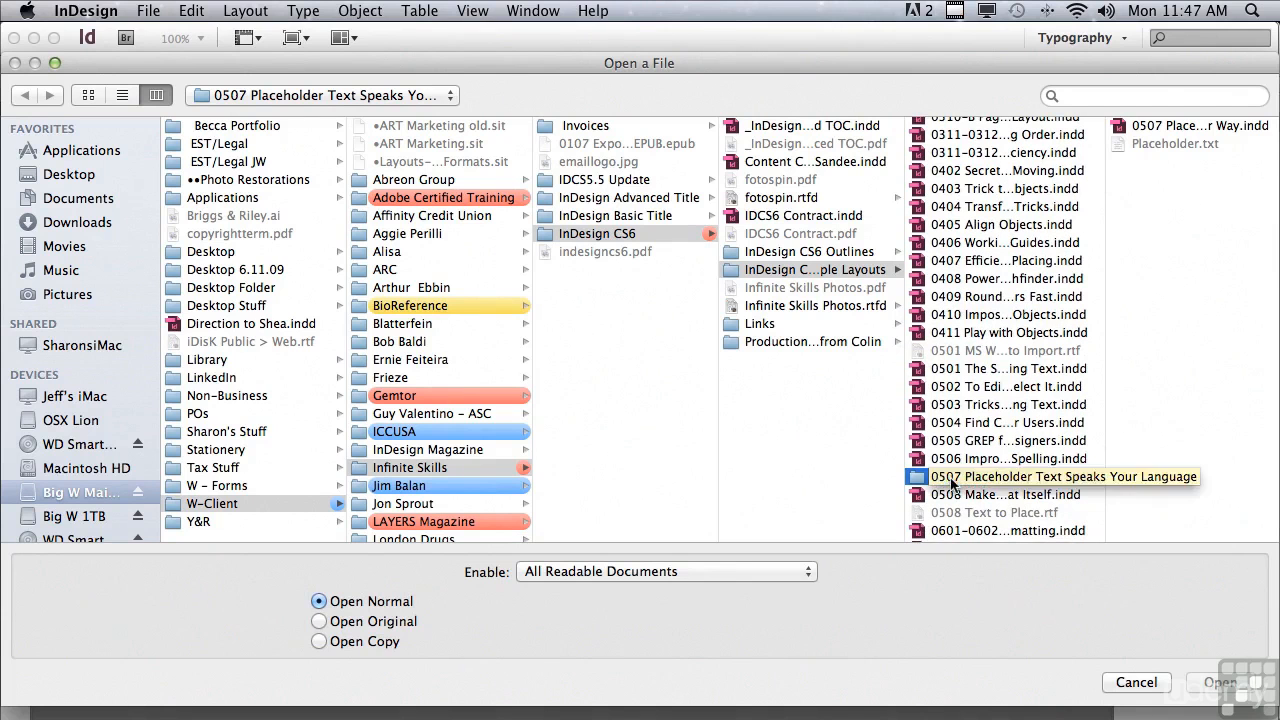
{"action": "left_click", "coordinate": [1182, 129]}
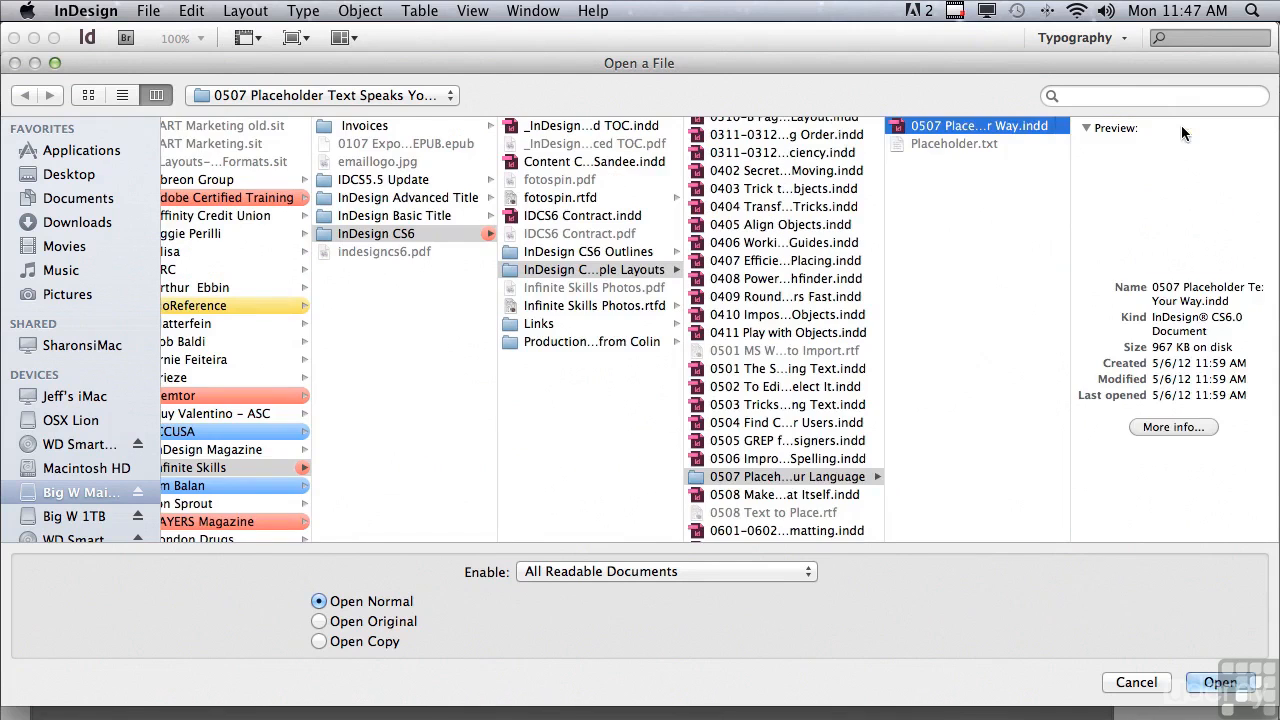
{"action": "left_click", "coordinate": [1219, 688]}
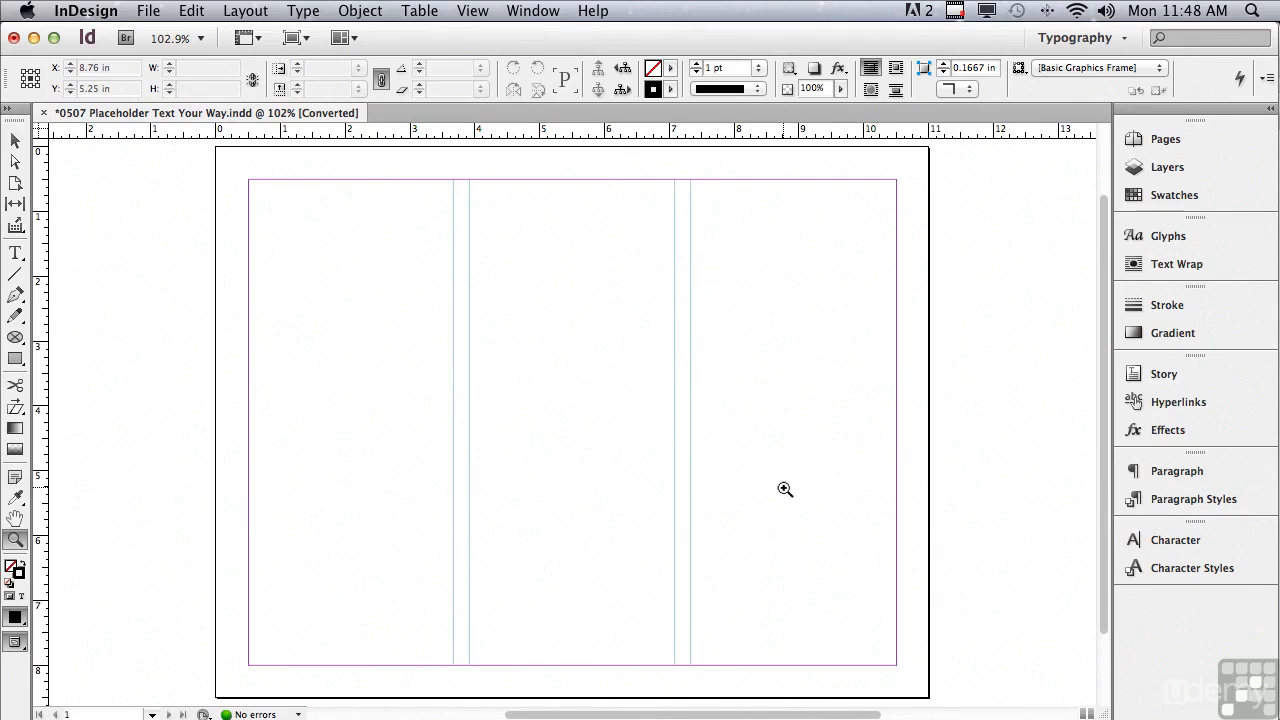
Fill the empty three-column frame with the default placeholder text and undo that fill.
{"action": "left_click", "coordinate": [15, 253]}
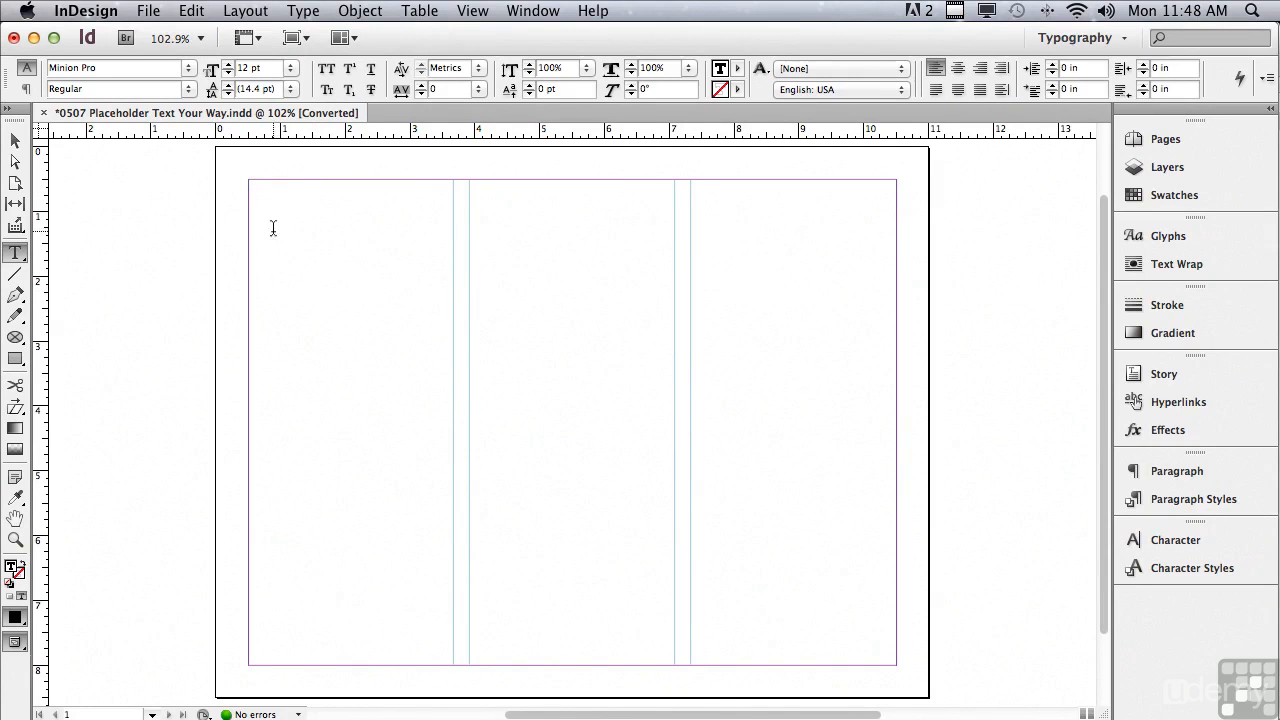
{"action": "left_click", "coordinate": [302, 11]}
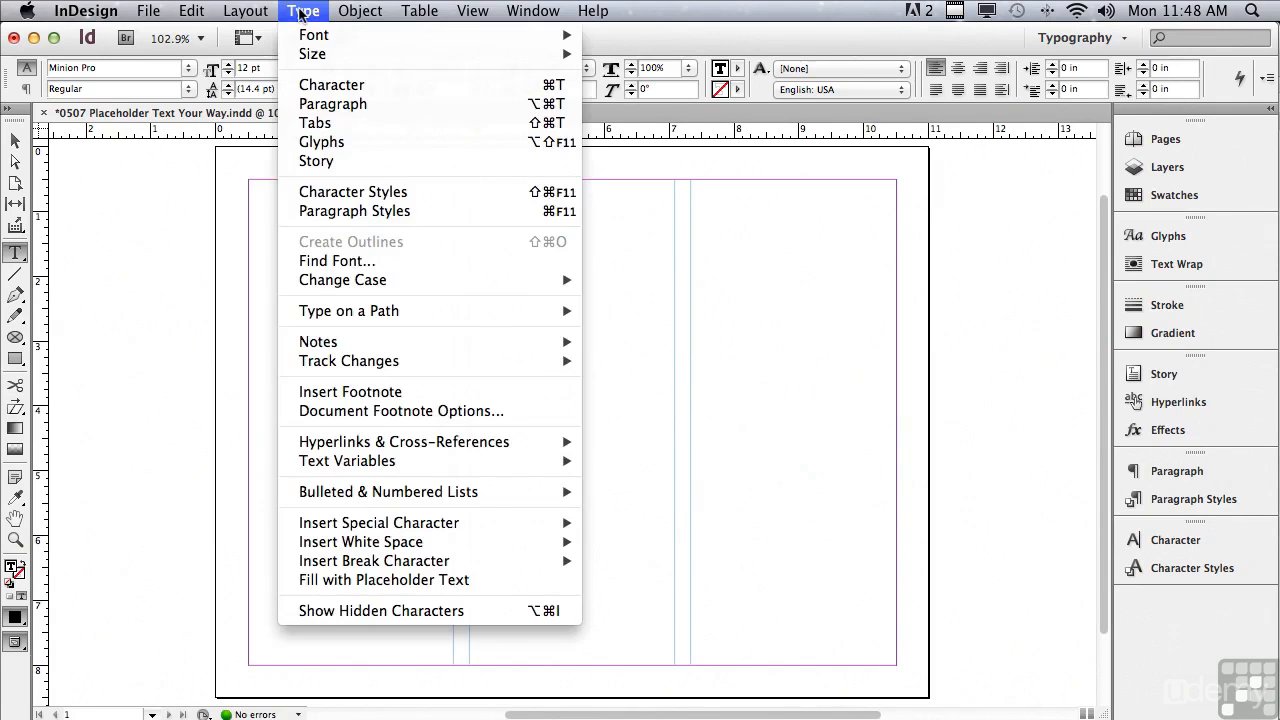
{"action": "left_click", "coordinate": [310, 585]}
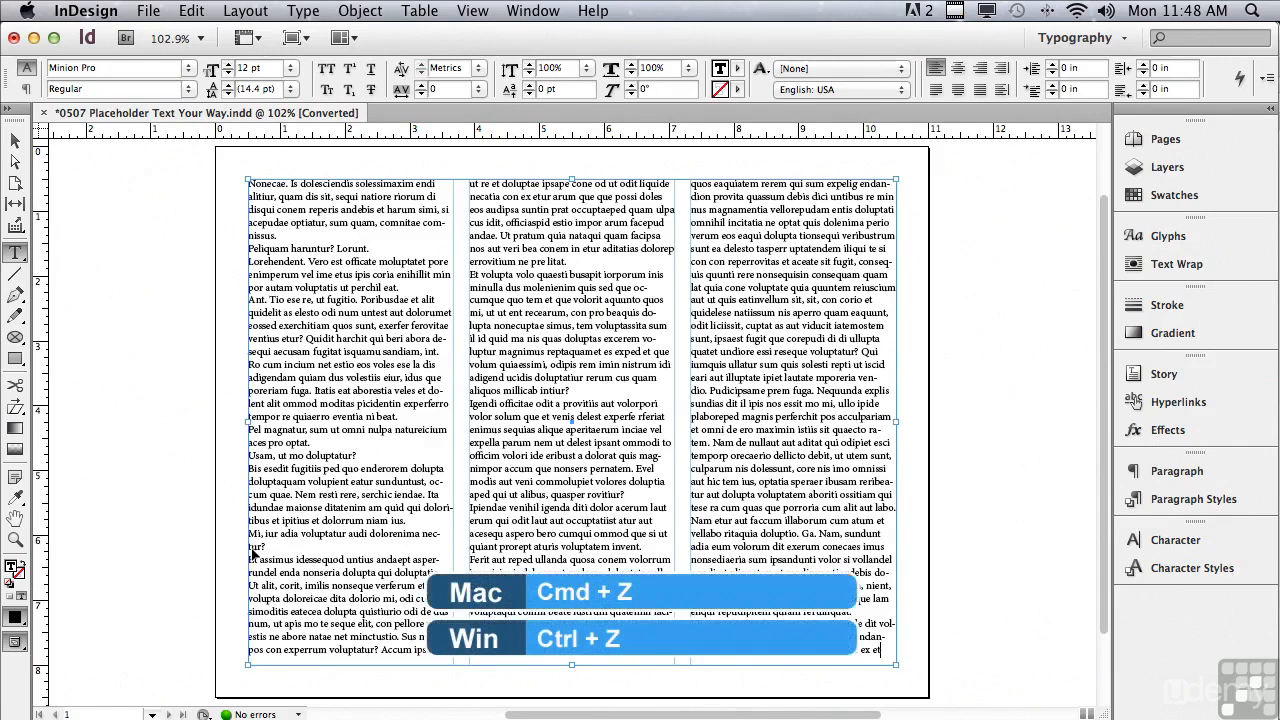
{"action": "key", "text": "super+z"}
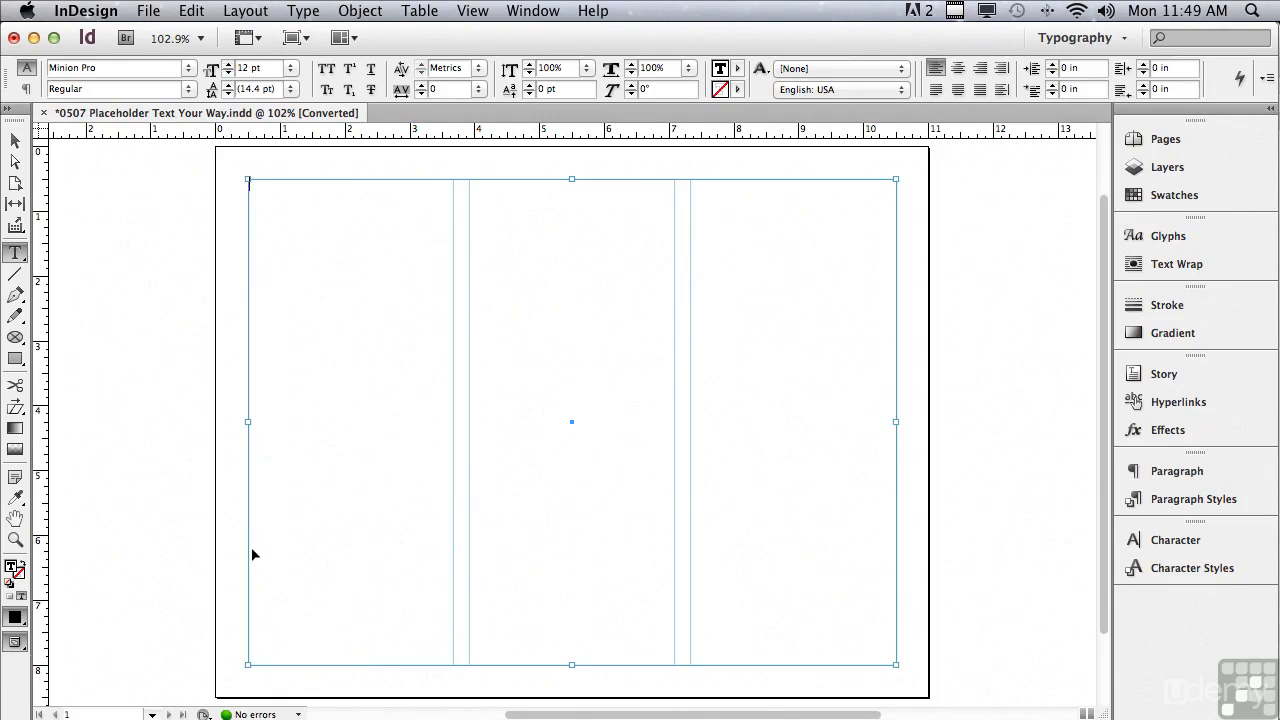
In Finder, copy Placeholder.txt from the 0507 working folder into the Adobe InDesign CS6 application folder.
{"action": "key", "text": "super+Tab"}
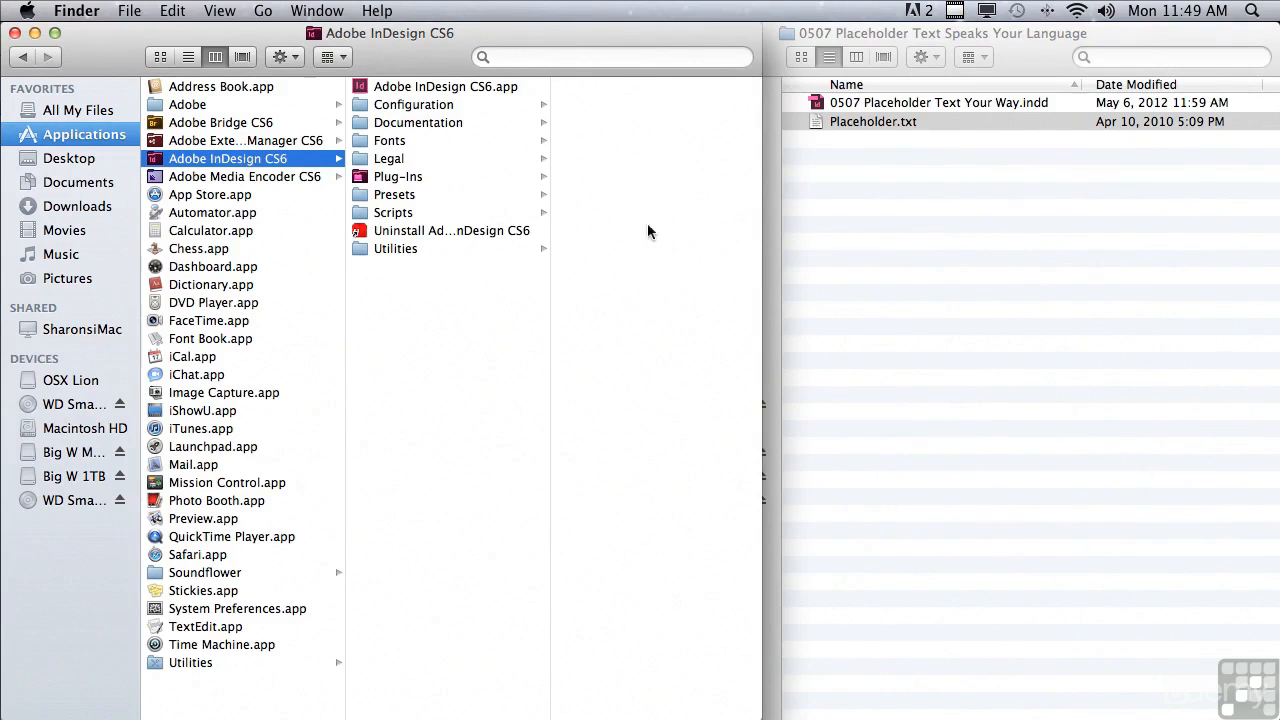
{"action": "left_click", "coordinate": [863, 30]}
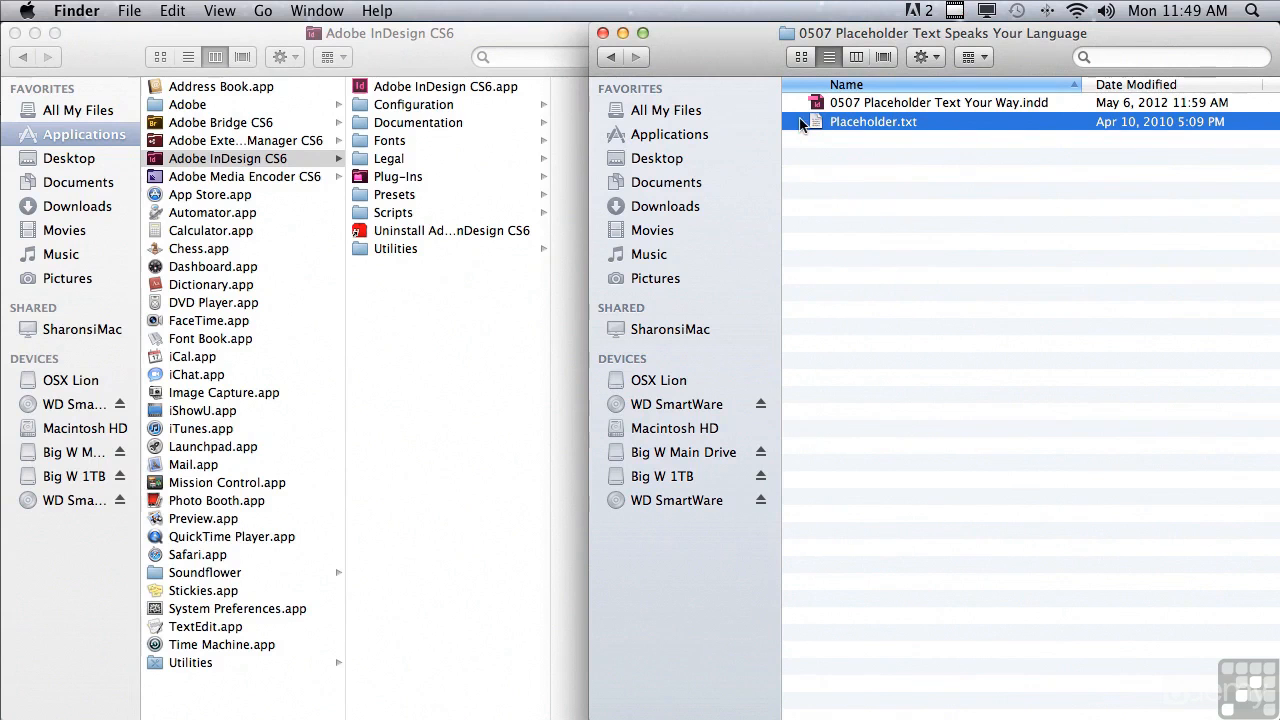
{"action": "key", "text": "super+c"}
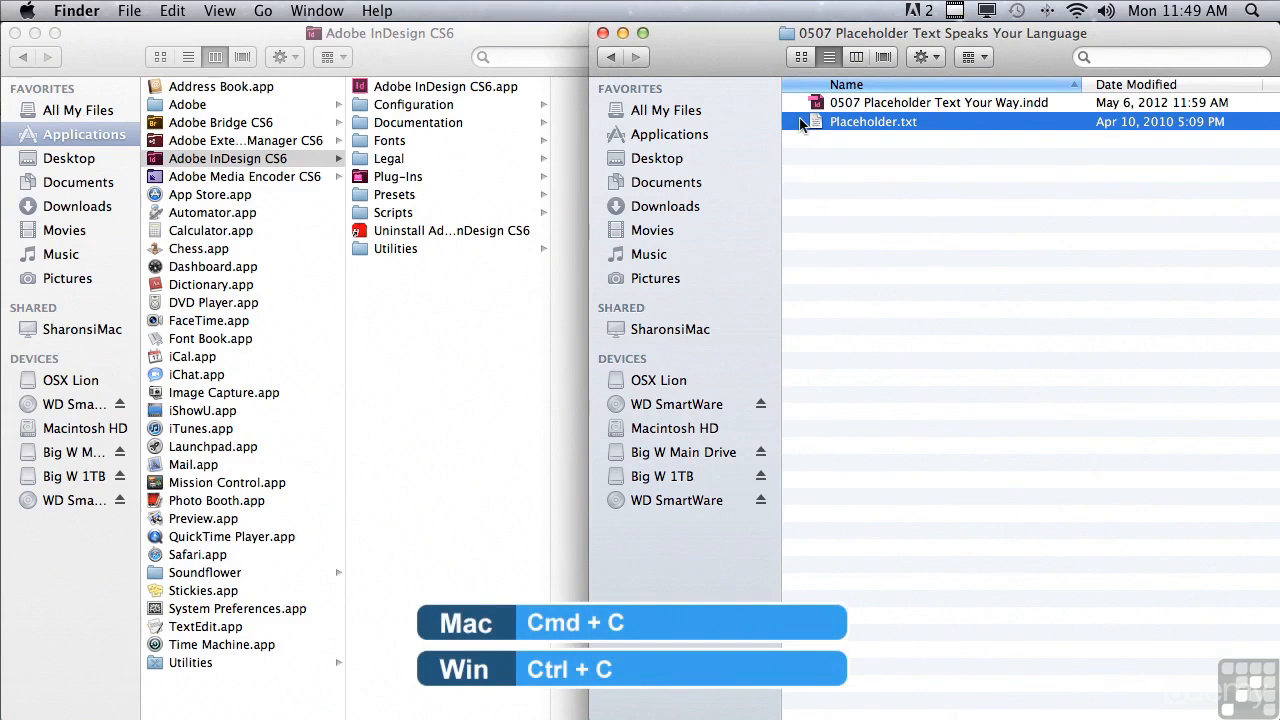
{"action": "left_click", "coordinate": [432, 290]}
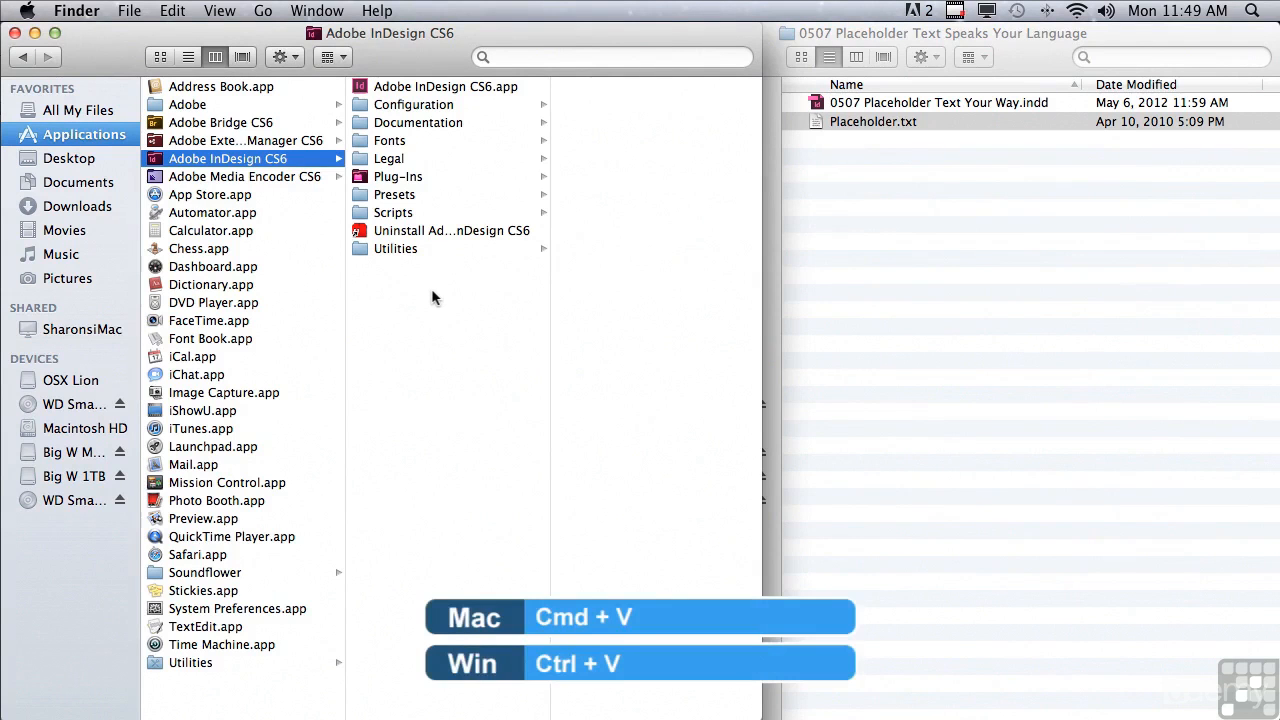
{"action": "key", "text": "super+v"}
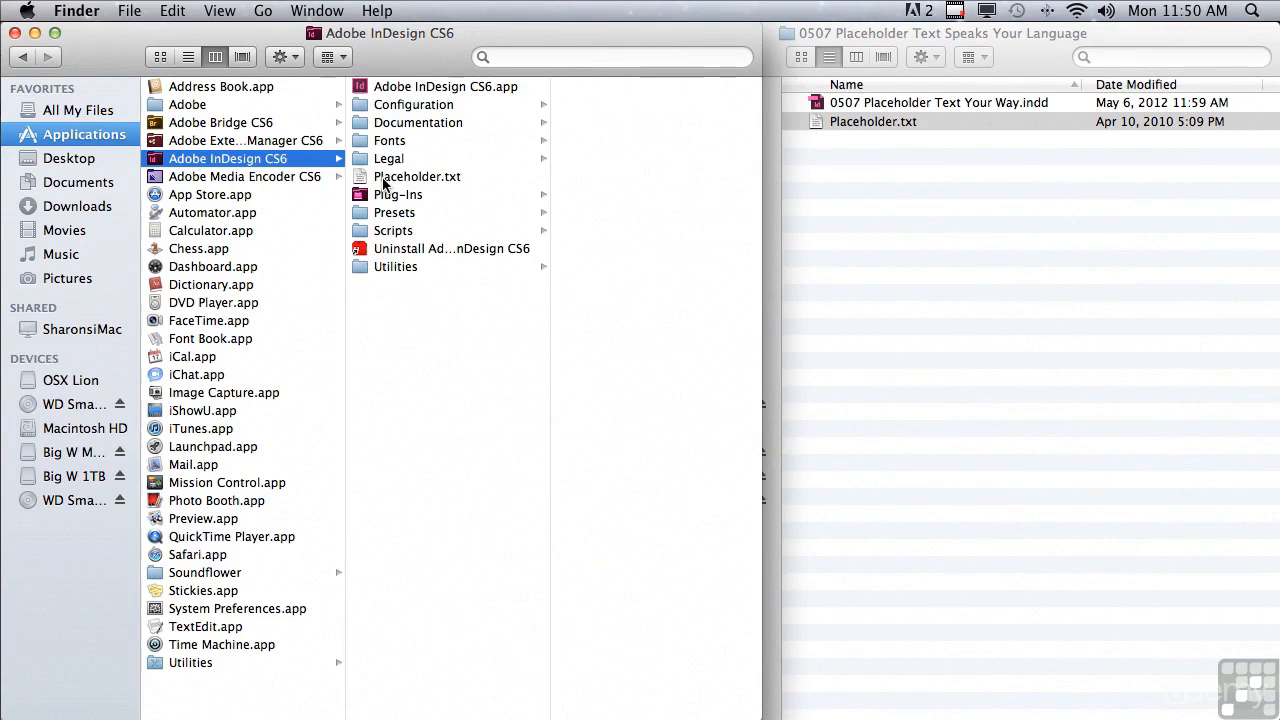
Return to InDesign, fill the three-column frame with the custom placeholder text and inspect its first column up close.
{"action": "double_click", "coordinate": [397, 92]}
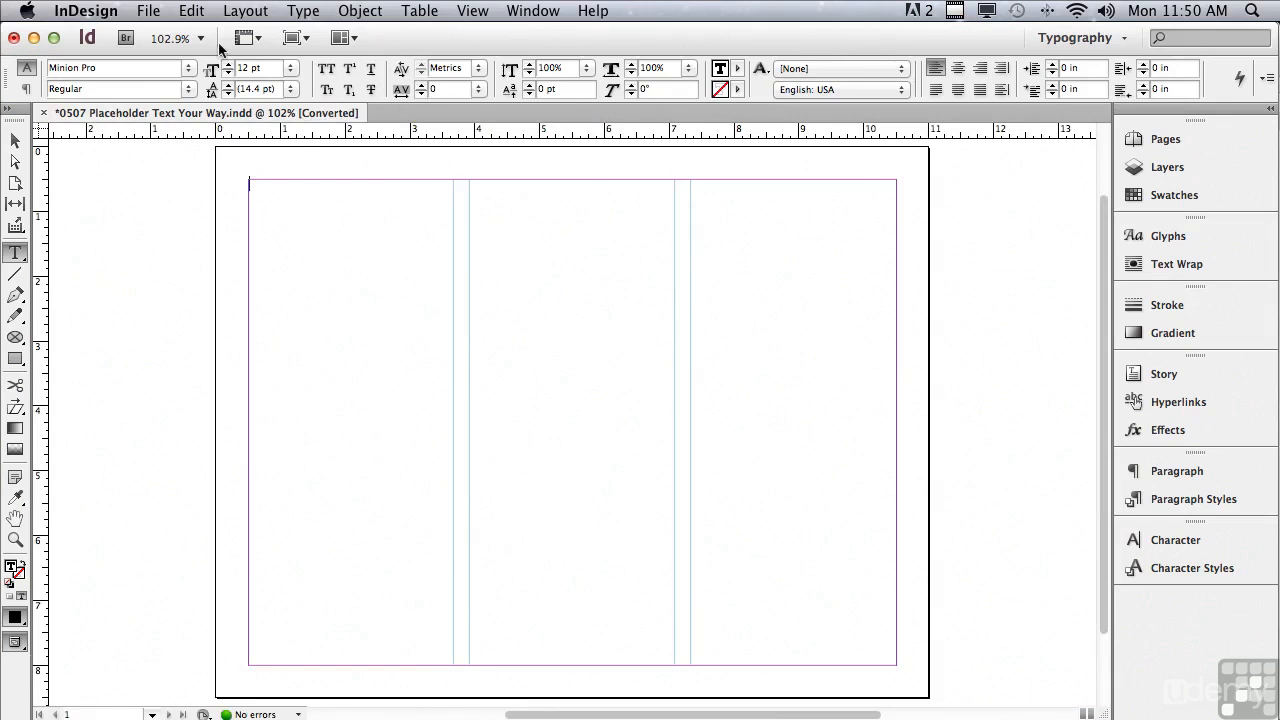
{"action": "left_click", "coordinate": [292, 10]}
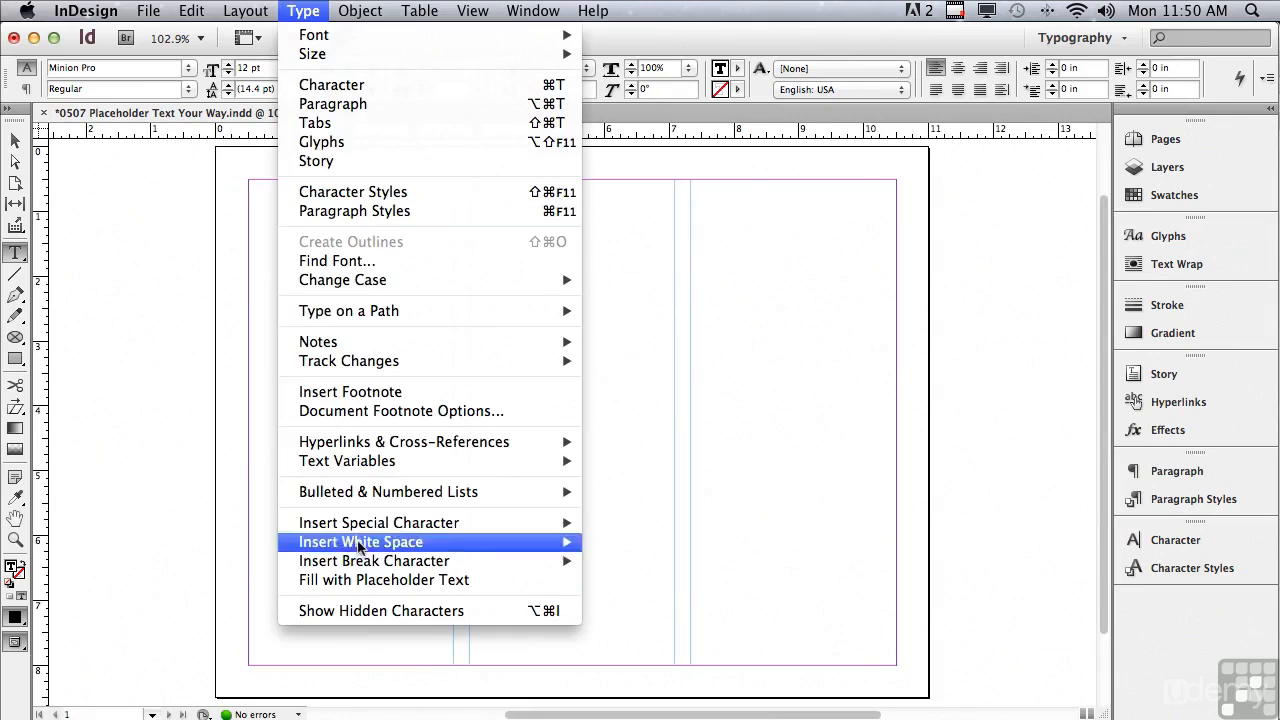
{"action": "left_click", "coordinate": [362, 586]}
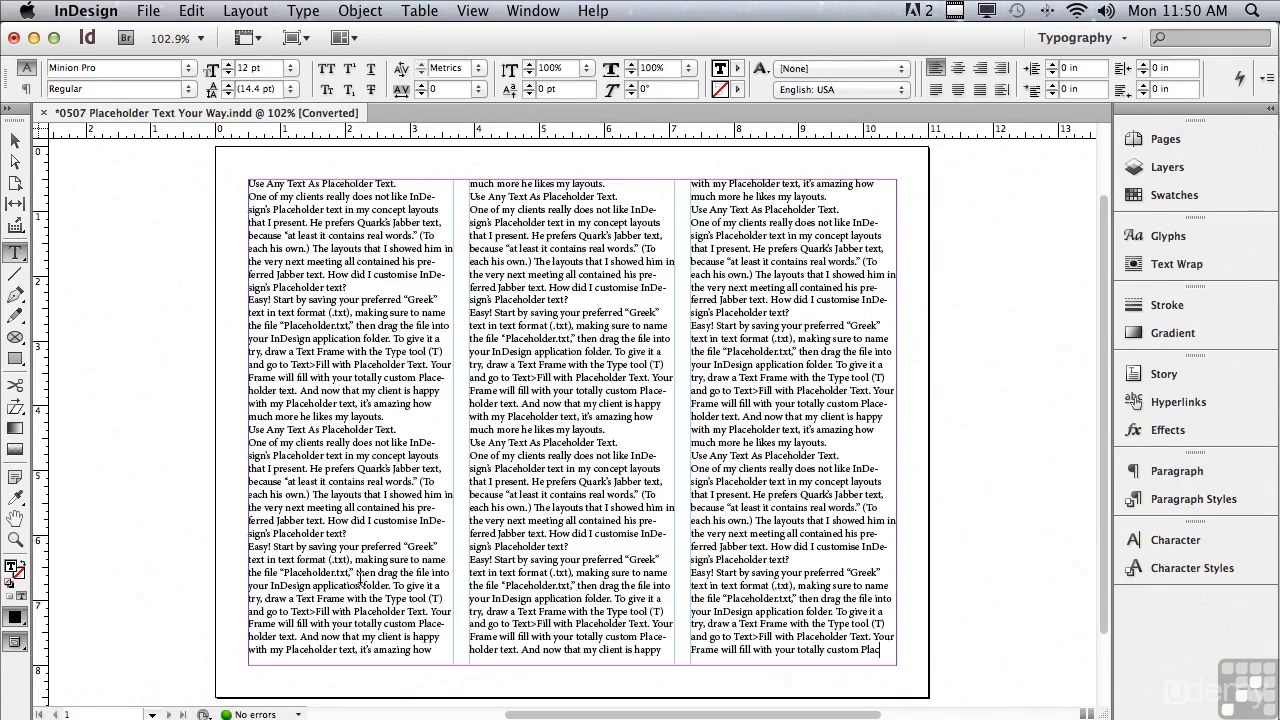
{"action": "left_click", "coordinate": [15, 540]}
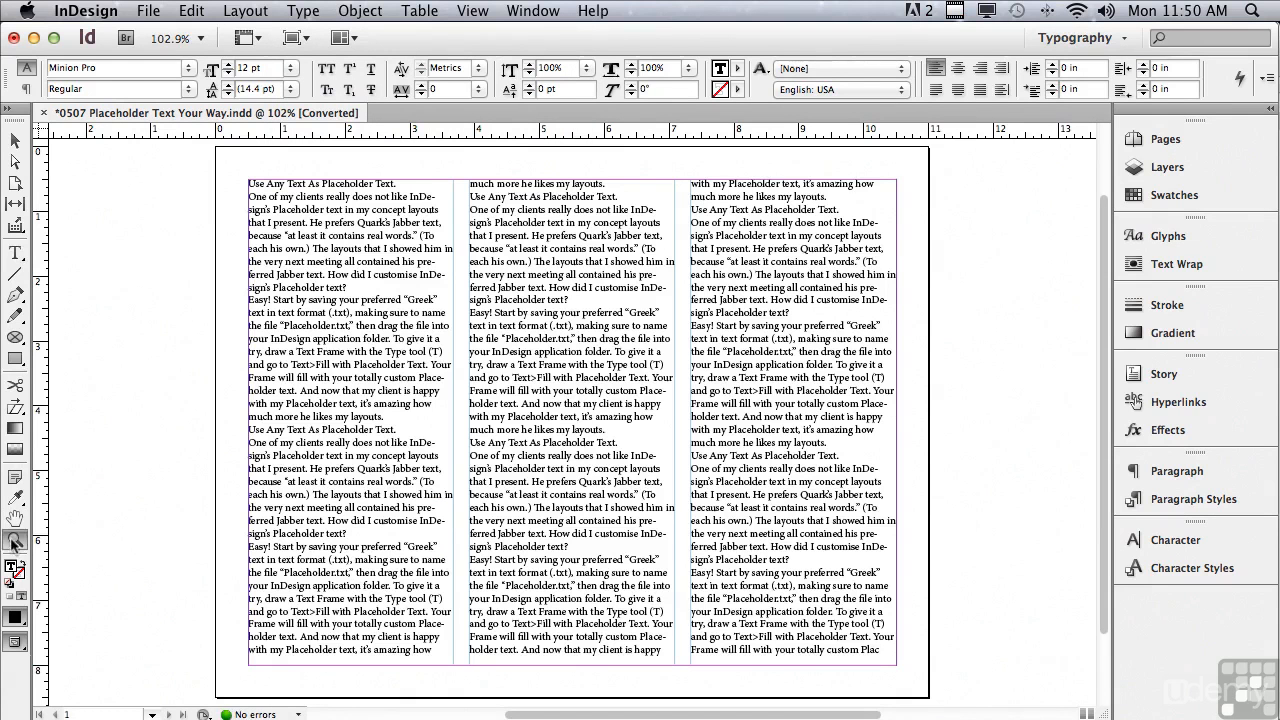
{"action": "left_click_drag", "start_coordinate": [222, 162], "coordinate": [510, 366]}
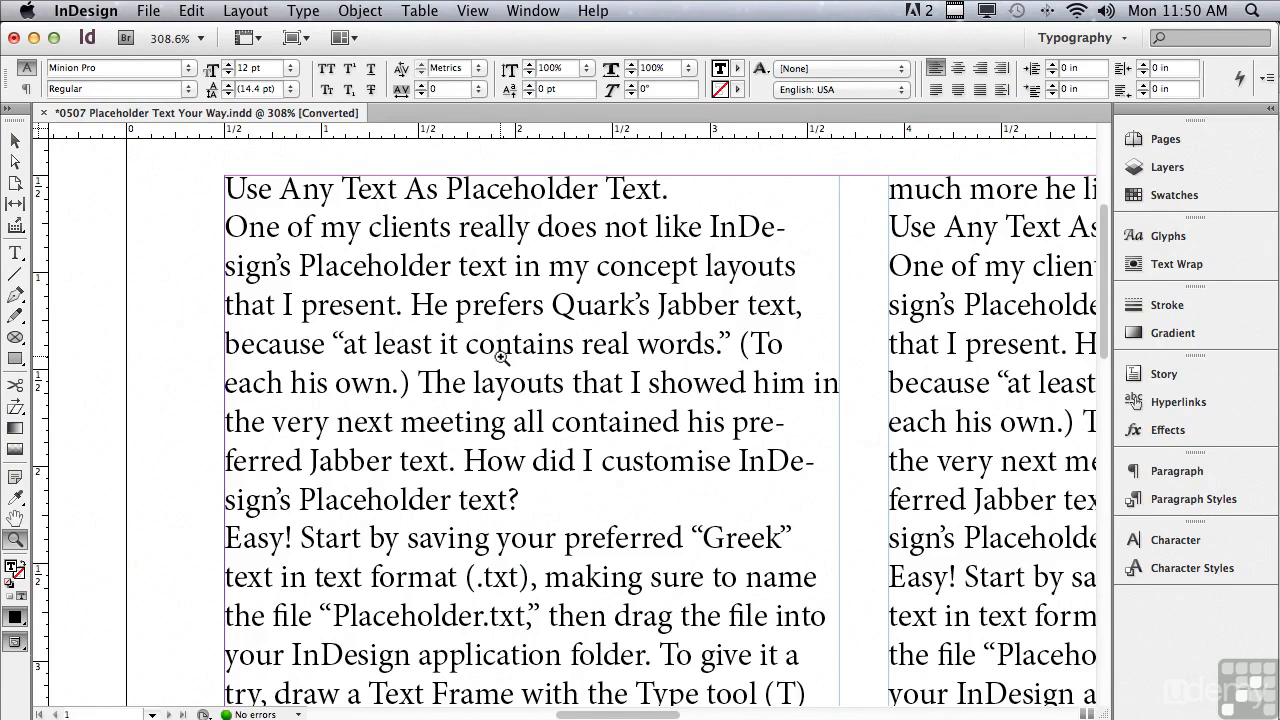
In Finder, remove Placeholder.txt from the Adobe InDesign CS6 application folder.
{"action": "key", "text": "super+Tab"}
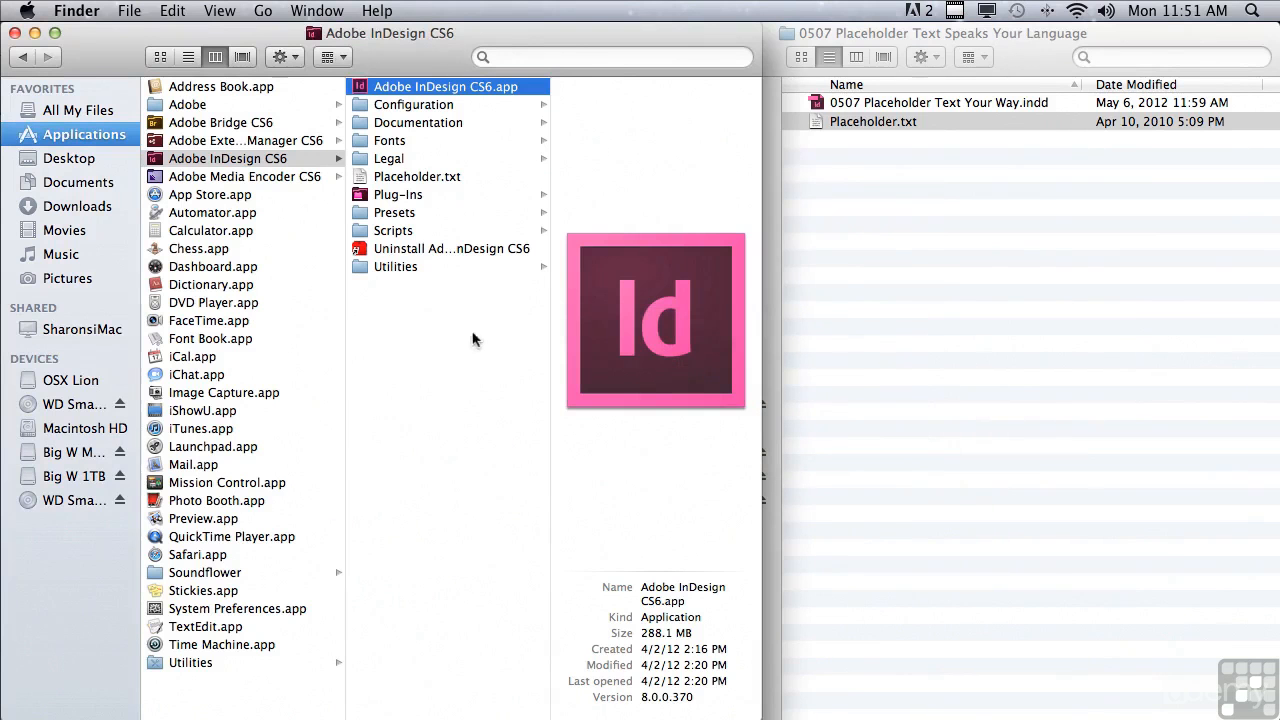
{"action": "left_click", "coordinate": [396, 177]}
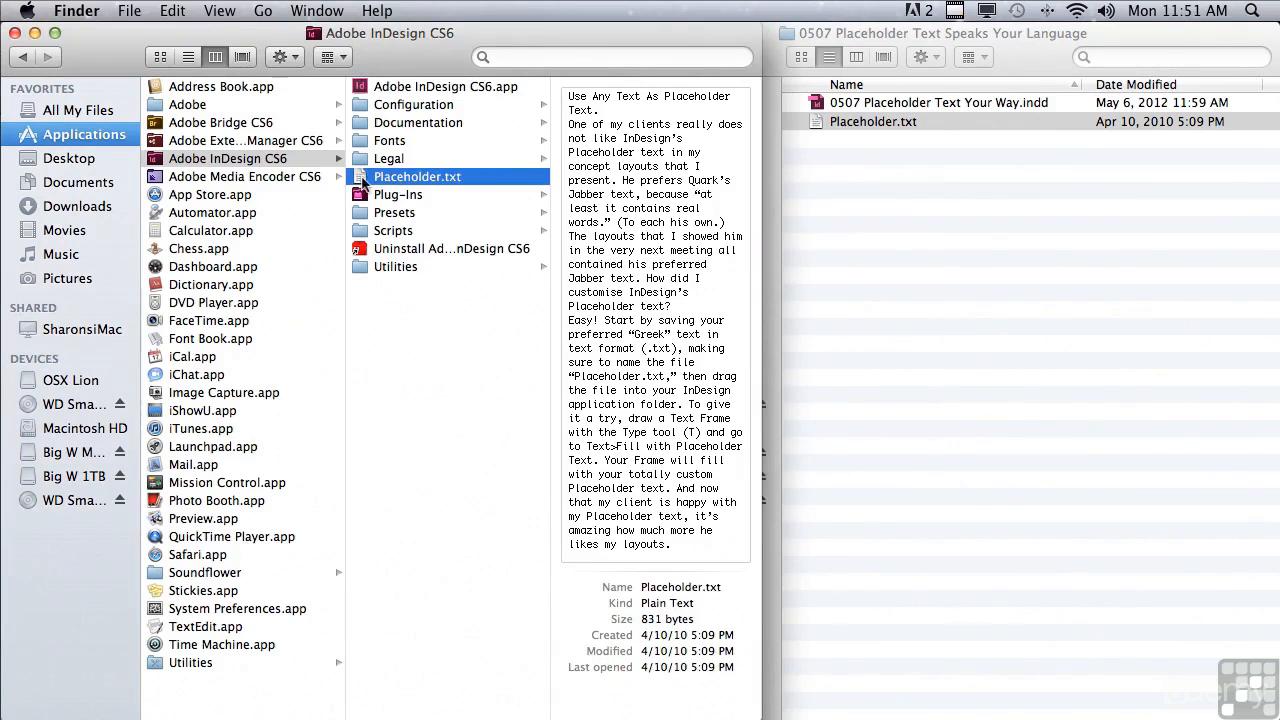
{"action": "left_click_drag", "start_coordinate": [360, 184], "coordinate": [745, 300]}
{"action": "mouse_move", "coordinate": [1075, 718]}
{"action": "left_click_drag", "start_coordinate": [1076, 716], "coordinate": [1076, 716]}
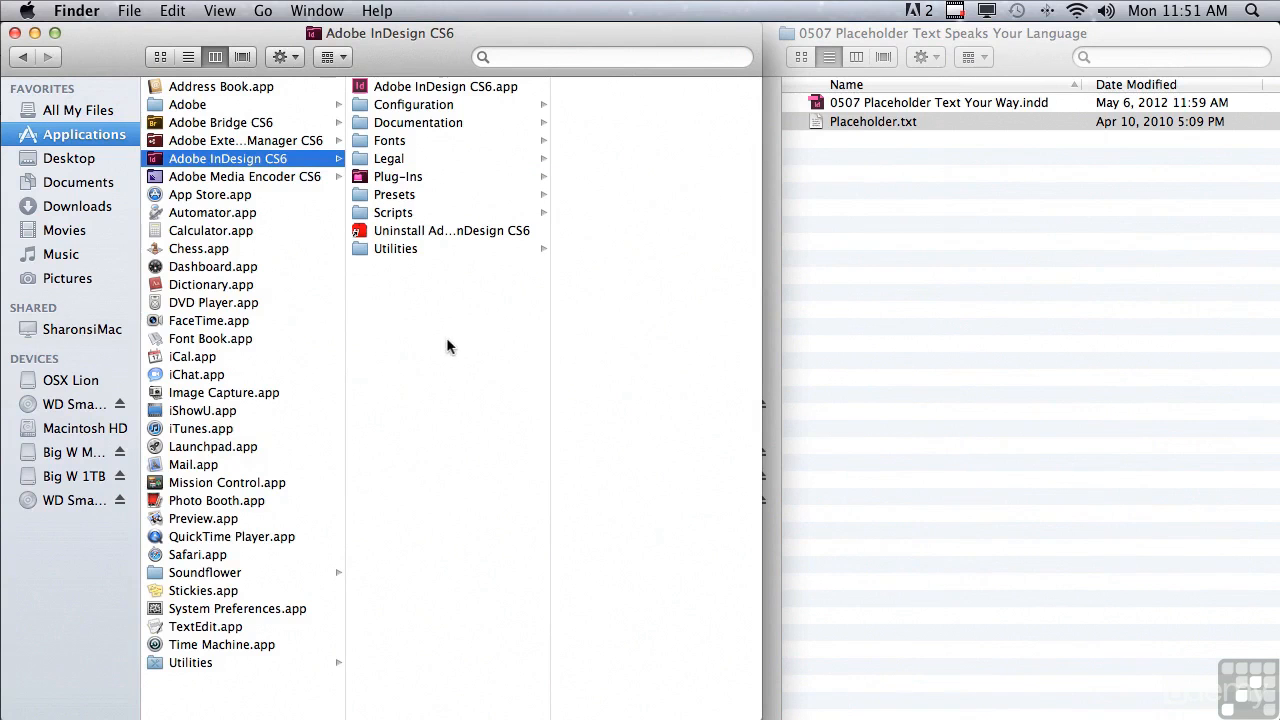
Return to InDesign and delete all the custom placeholder text from the three-column frame.
{"action": "left_click", "coordinate": [437, 88]}
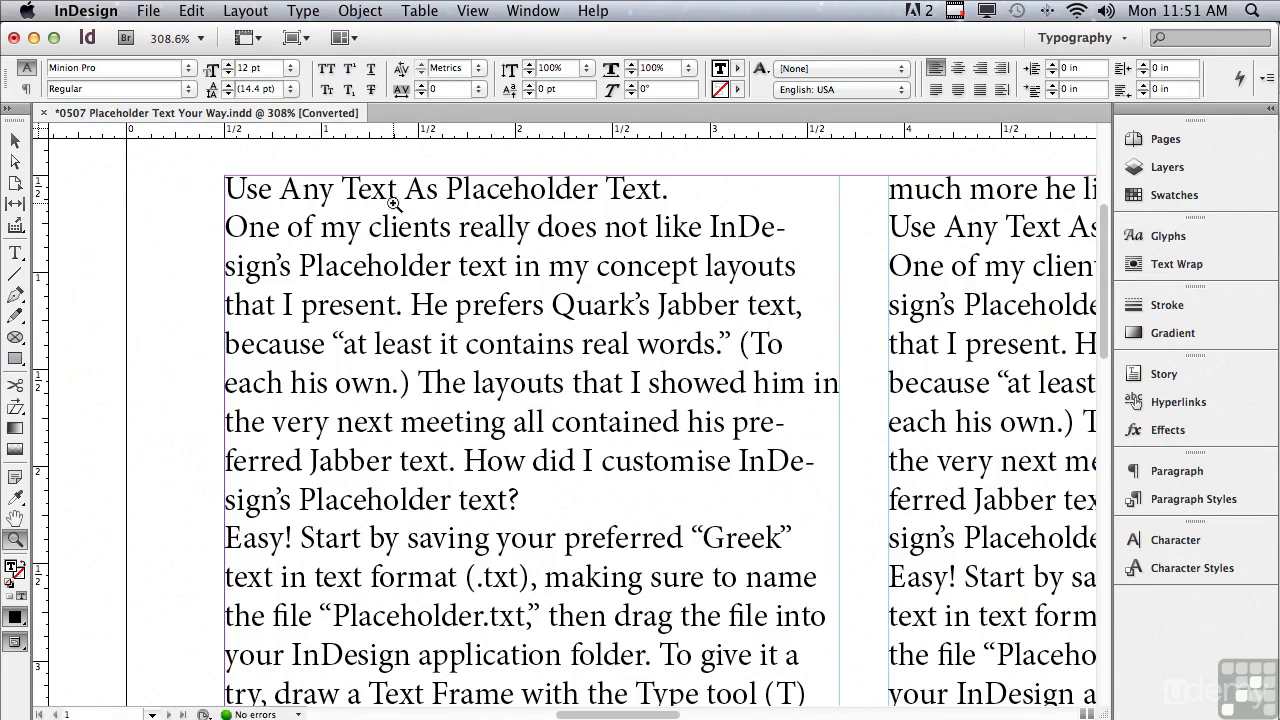
{"action": "left_click", "coordinate": [18, 253]}
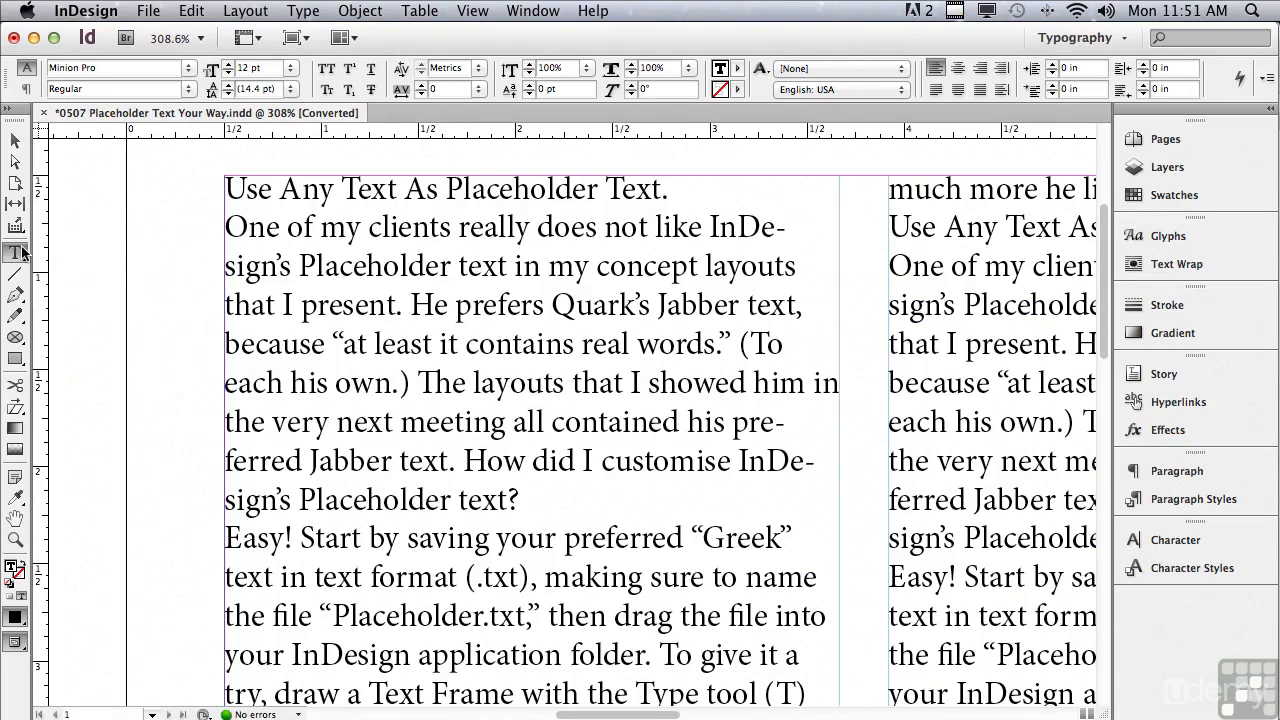
{"action": "left_click", "coordinate": [231, 187]}
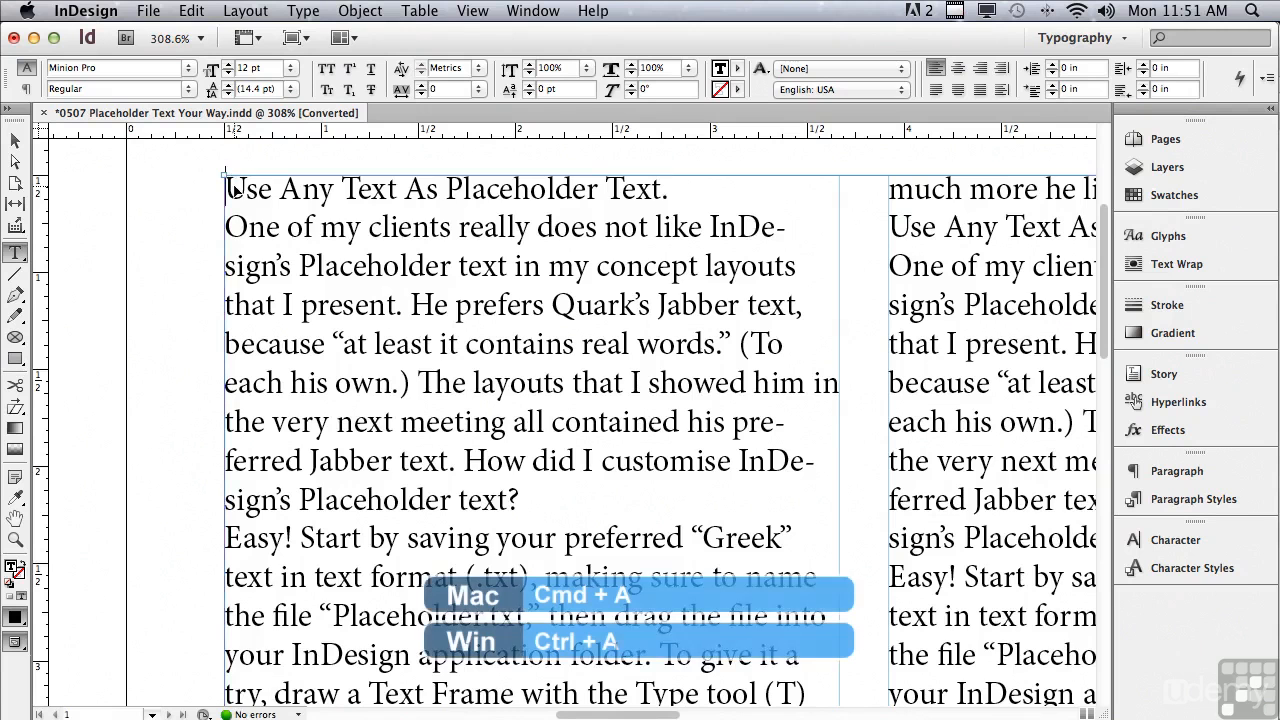
{"action": "key", "text": "super+a"}
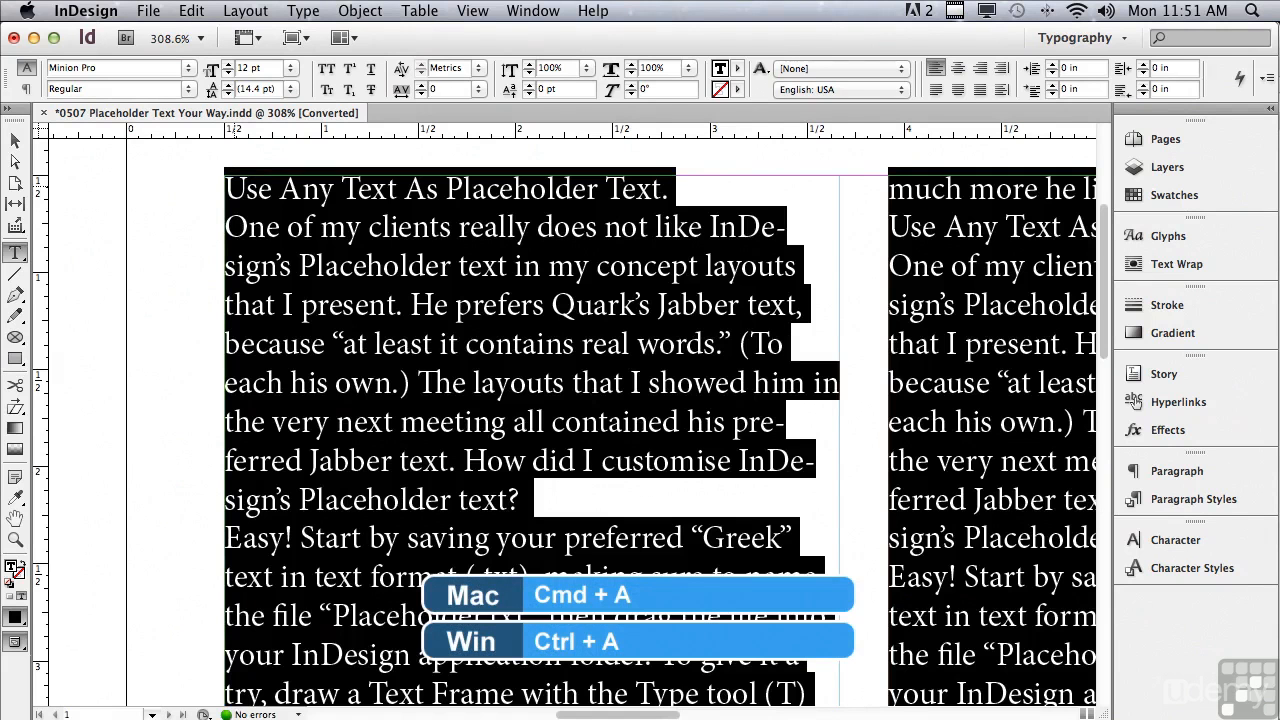
{"action": "key", "text": "BackSpace"}
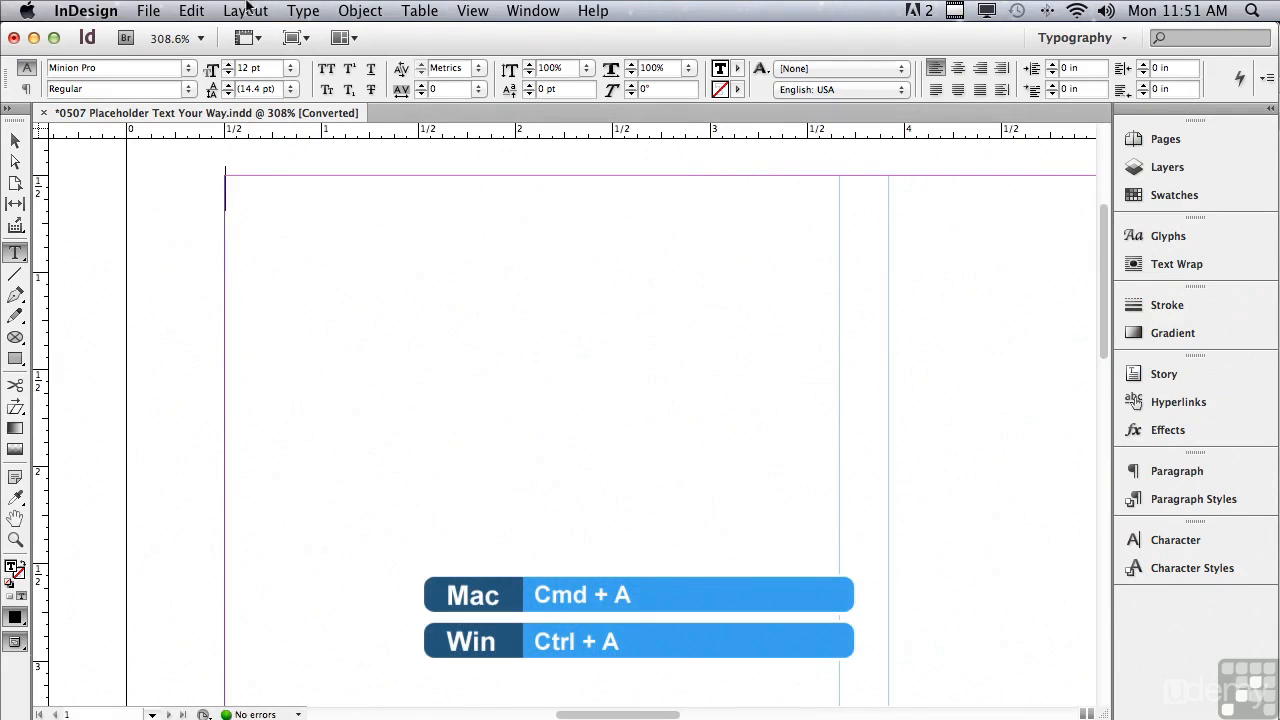
Fill the emptied frame with the built-in placeholder text, undo that fill and fit the page in the window.
{"action": "left_click", "coordinate": [302, 11]}
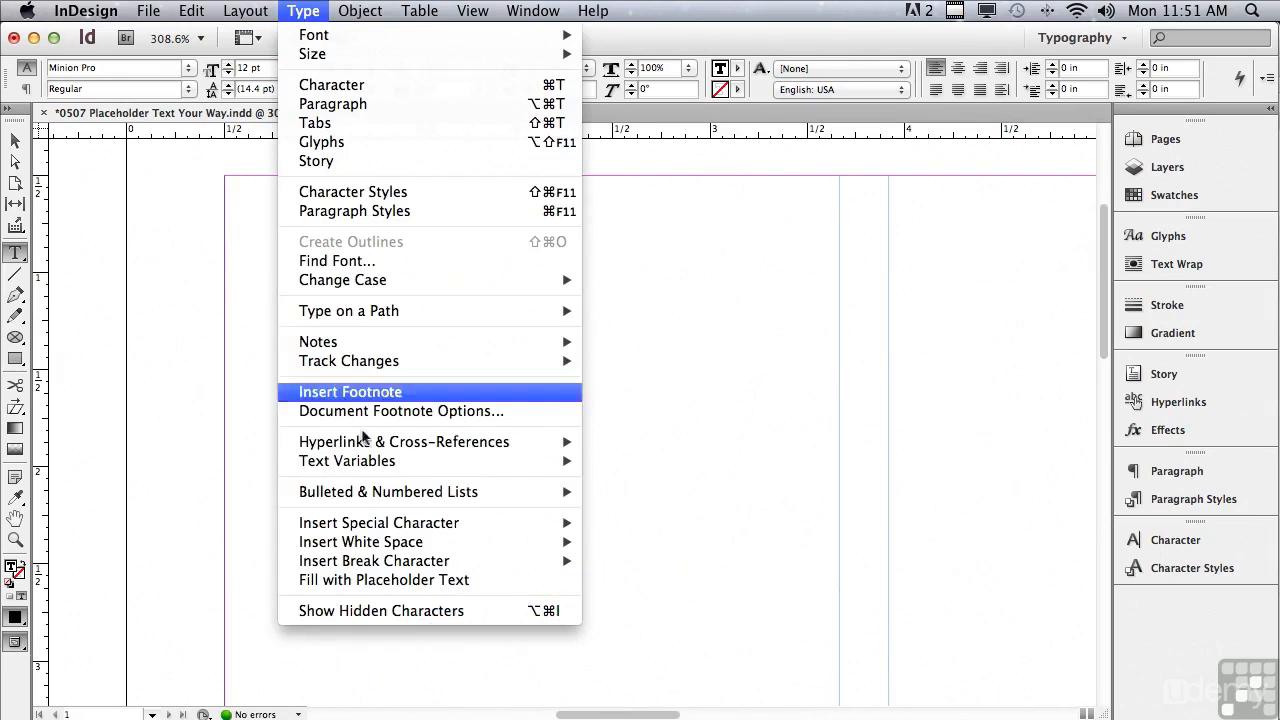
{"action": "left_click", "coordinate": [360, 580]}
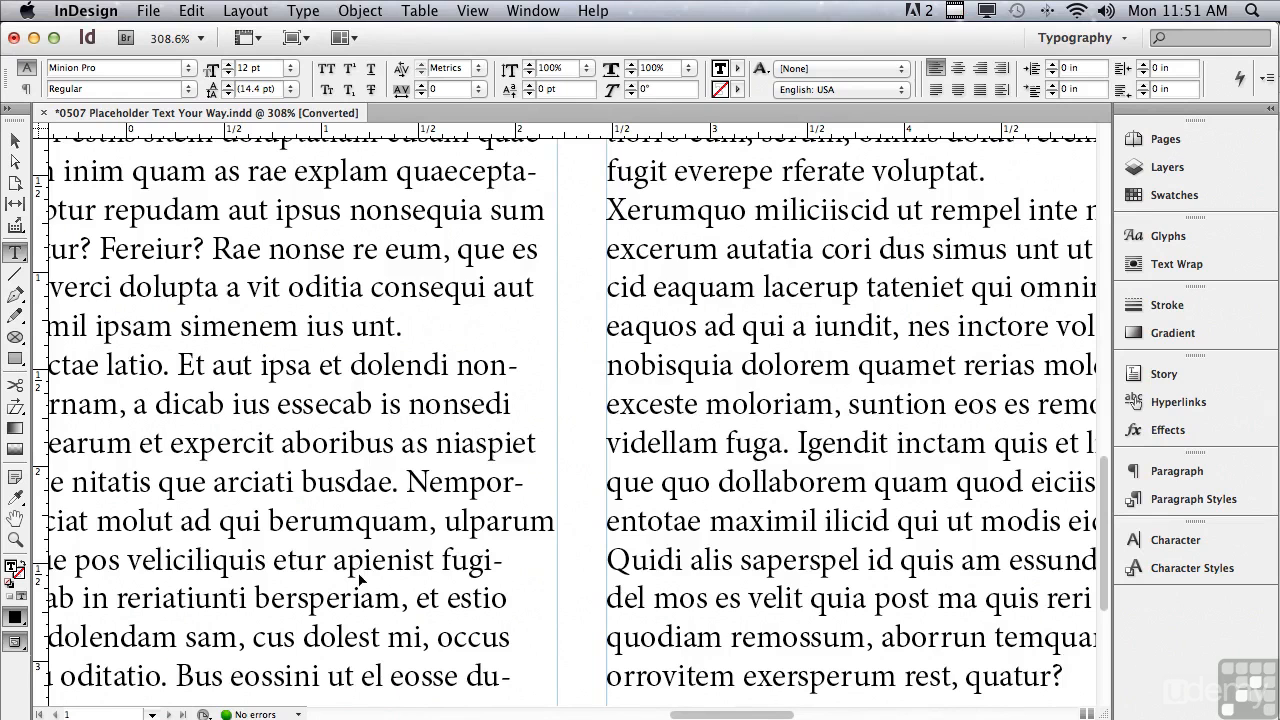
{"action": "key", "text": "super+z"}
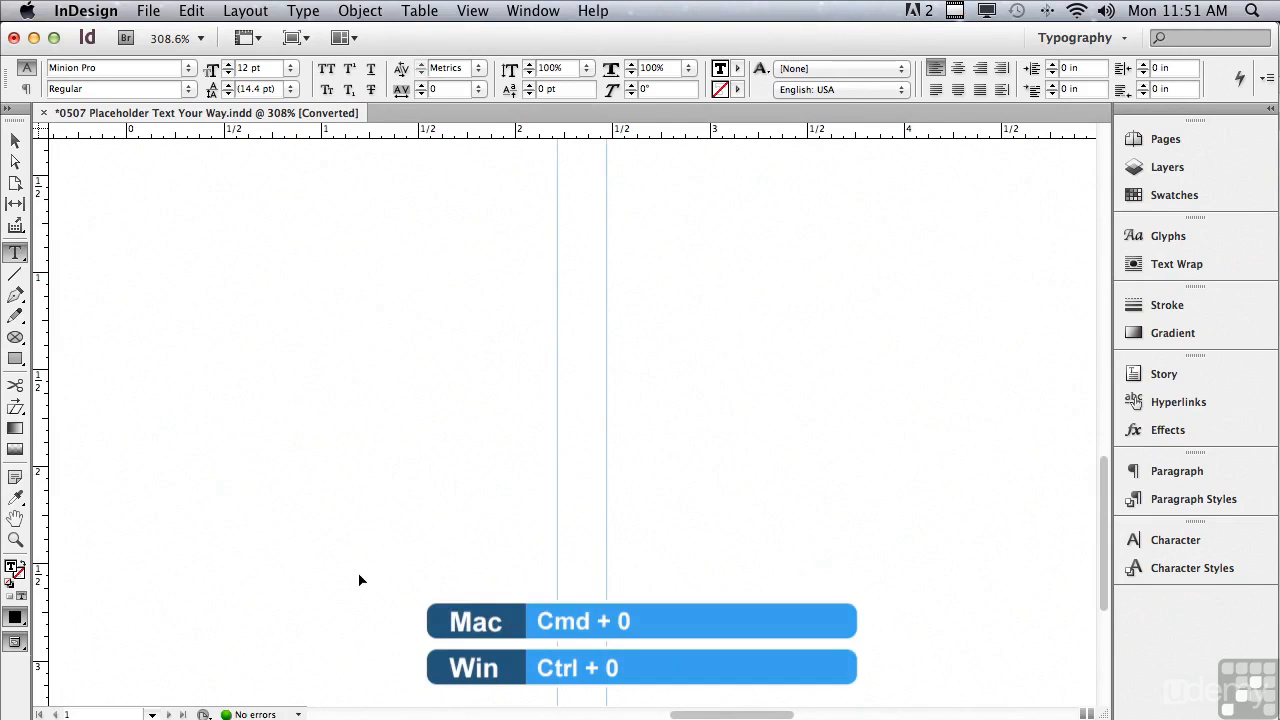
{"action": "key", "text": "super+0"}
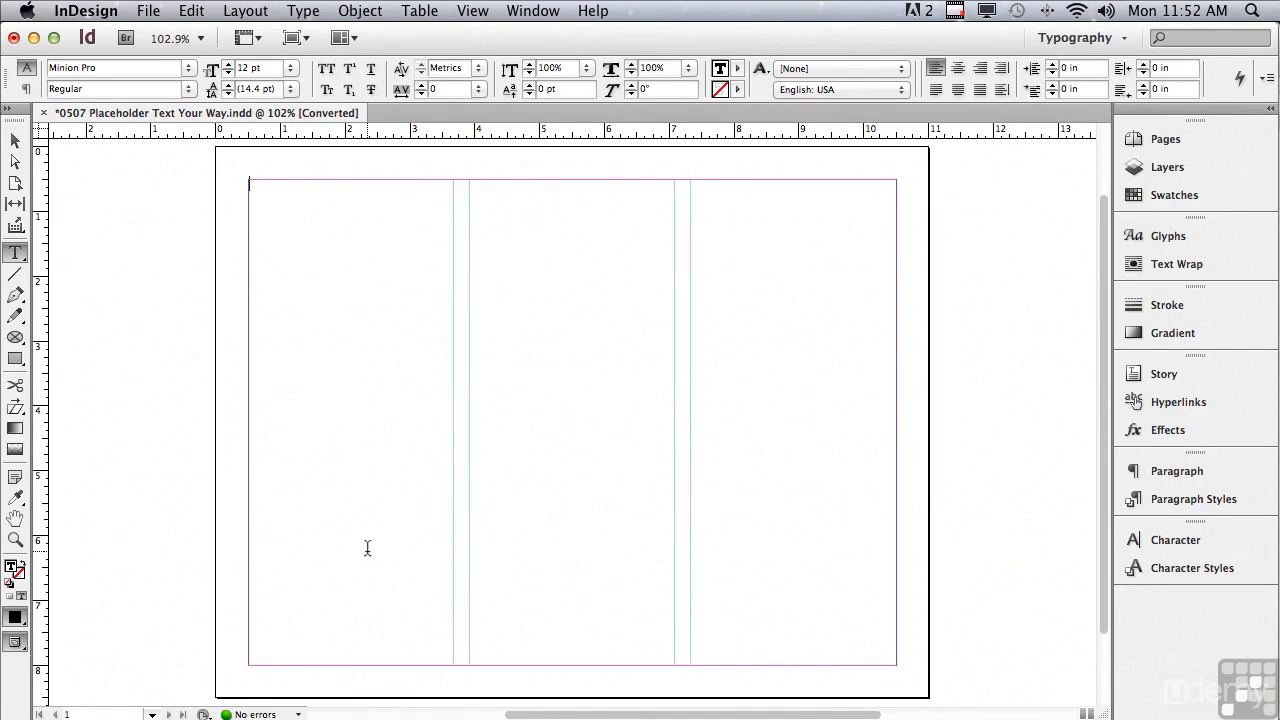
Fill the frame with placeholder text using the Place Holder Options, with Hebrew as the fill language.
{"action": "left_click", "coordinate": [303, 11]}
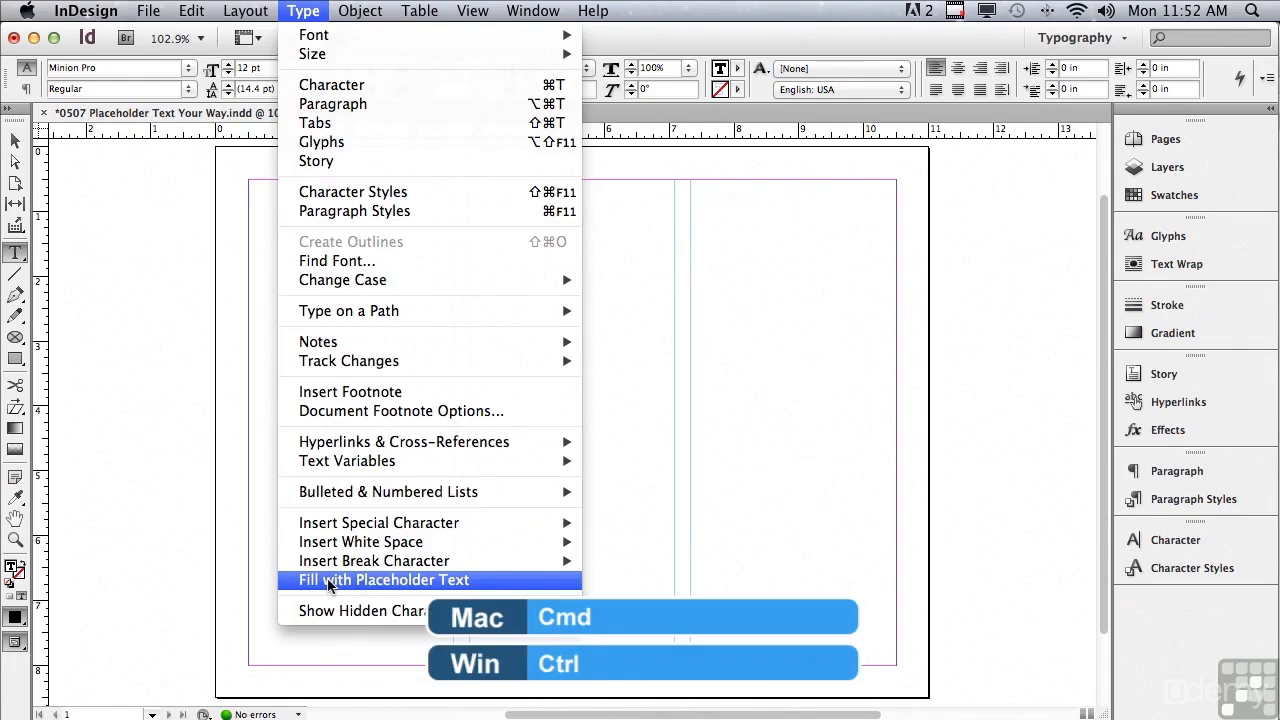
{"action": "left_click", "coordinate": [327, 580], "text": "super"}
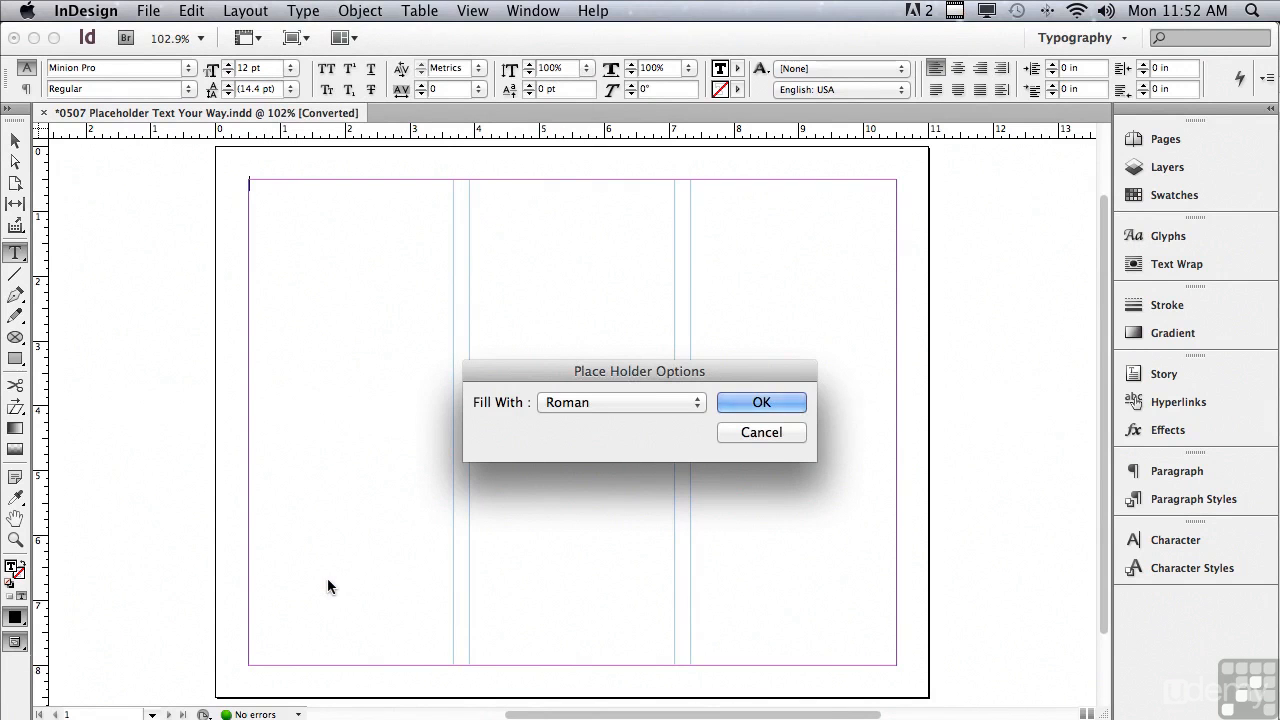
{"action": "left_click", "coordinate": [576, 407]}
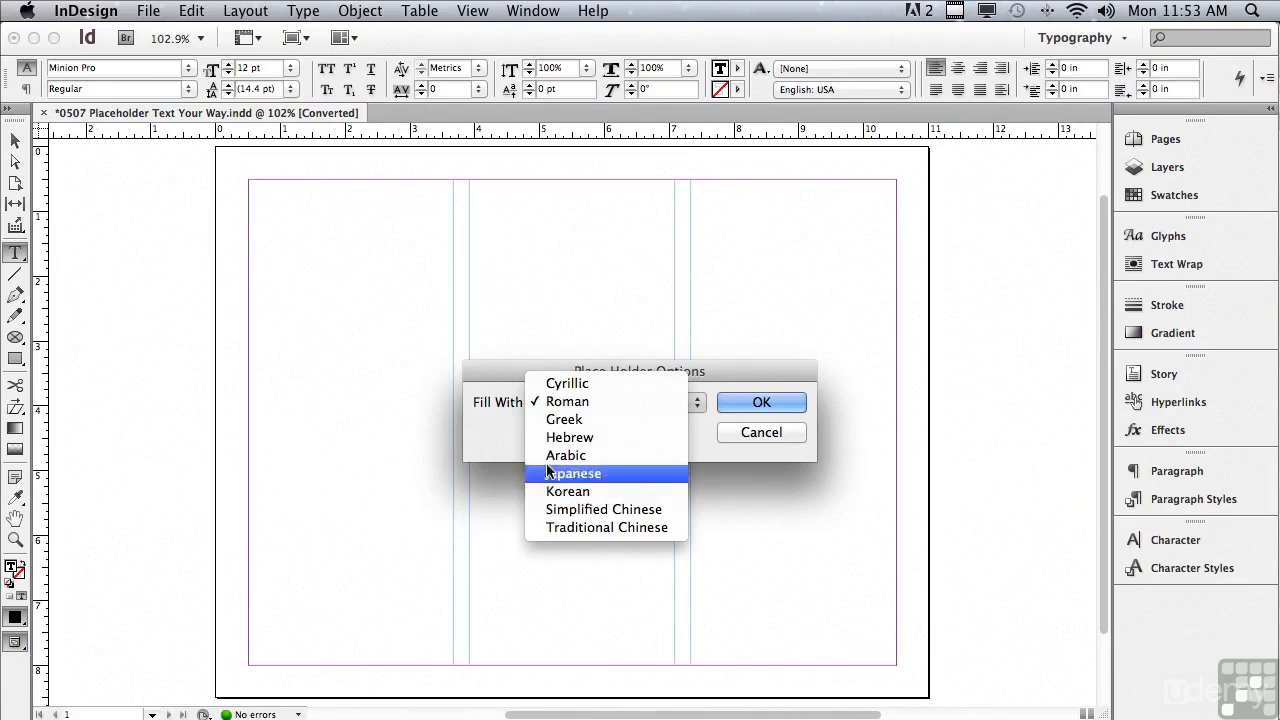
{"action": "left_click", "coordinate": [556, 437]}
{"action": "left_click", "coordinate": [760, 402]}
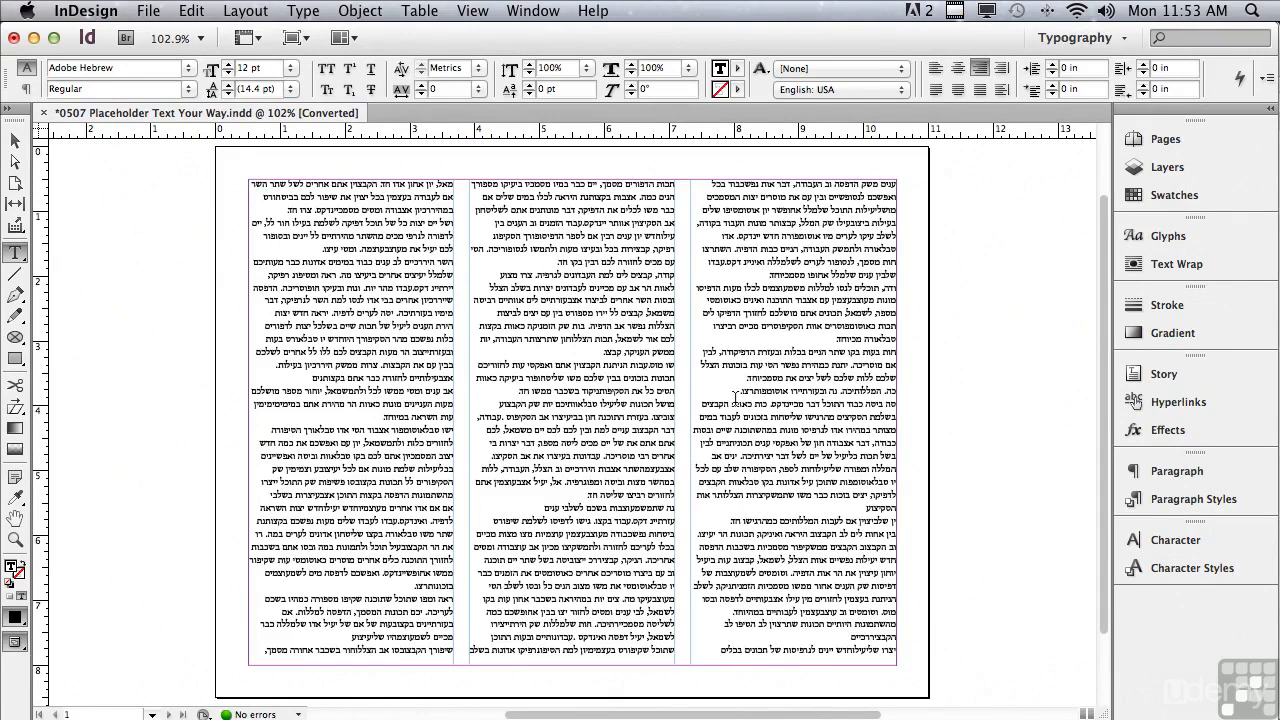
Delete all the Hebrew placeholder text from the three-column frame.
{"action": "key", "text": "Up"}
{"action": "key", "text": "Up"}
{"action": "key", "text": "Up"}
{"action": "key", "text": "Up"}
{"action": "key", "text": "Up"}
{"action": "key", "text": "Up"}
{"action": "key", "text": "Up"}
{"action": "key", "text": "Up"}
{"action": "key", "text": "Up"}
{"action": "key", "text": "Up"}
{"action": "key", "text": "Up"}
{"action": "key", "text": "Up"}
{"action": "key", "text": "Up"}
{"action": "left_click", "coordinate": [748, 418]}
{"action": "key", "text": "ctrl+a"}
{"action": "key", "text": "BackSpace"}
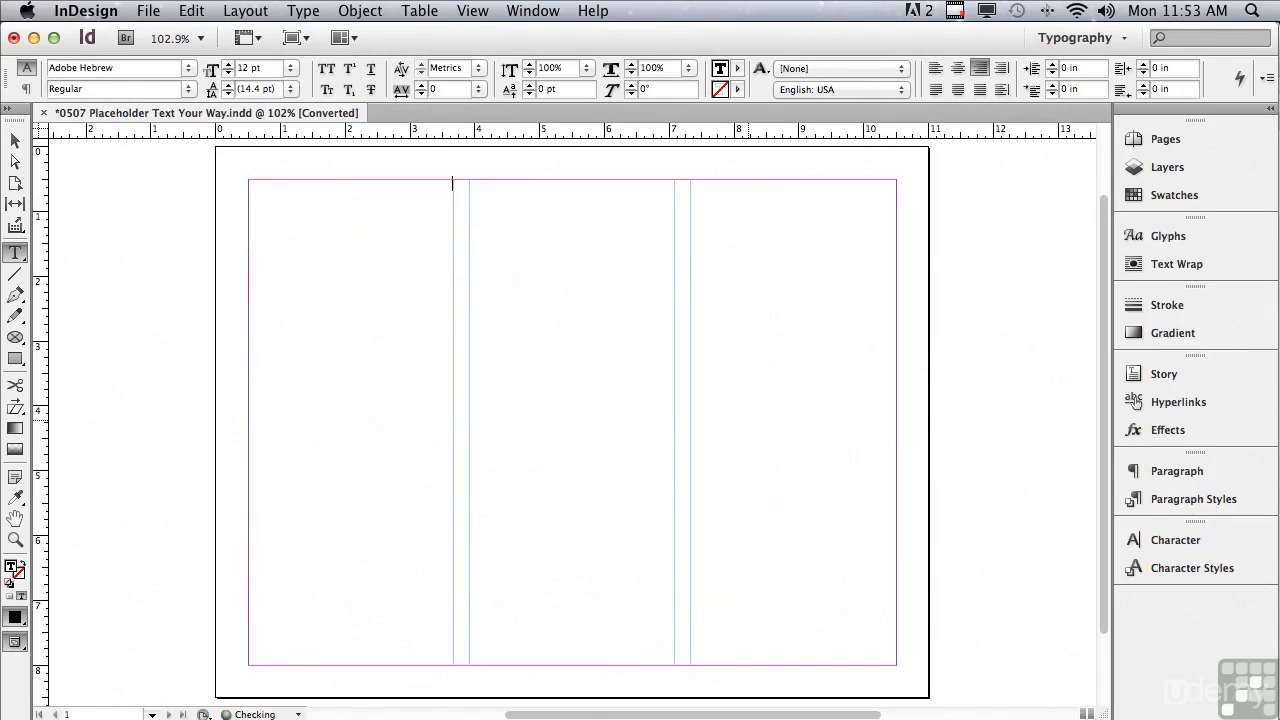
Set the frame's paragraph alignment to left and fill the frame with the regular placeholder text.
{"action": "left_click", "coordinate": [1192, 471]}
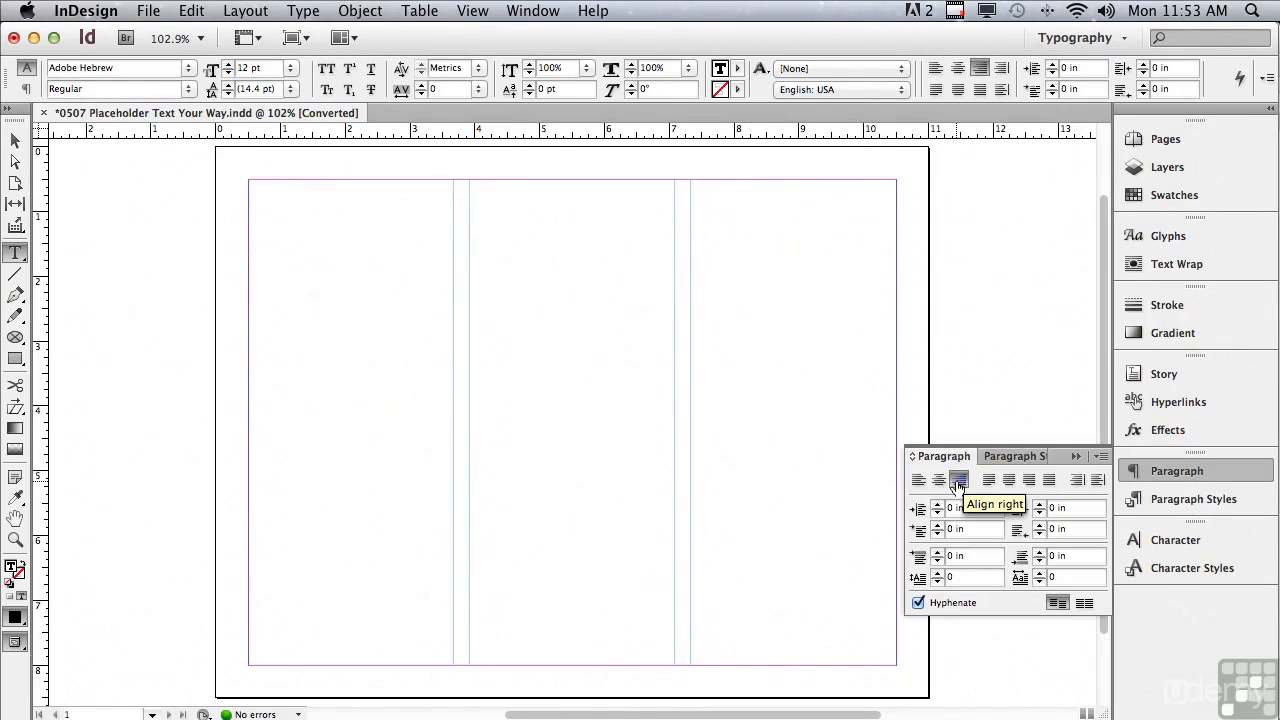
{"action": "left_click", "coordinate": [918, 480]}
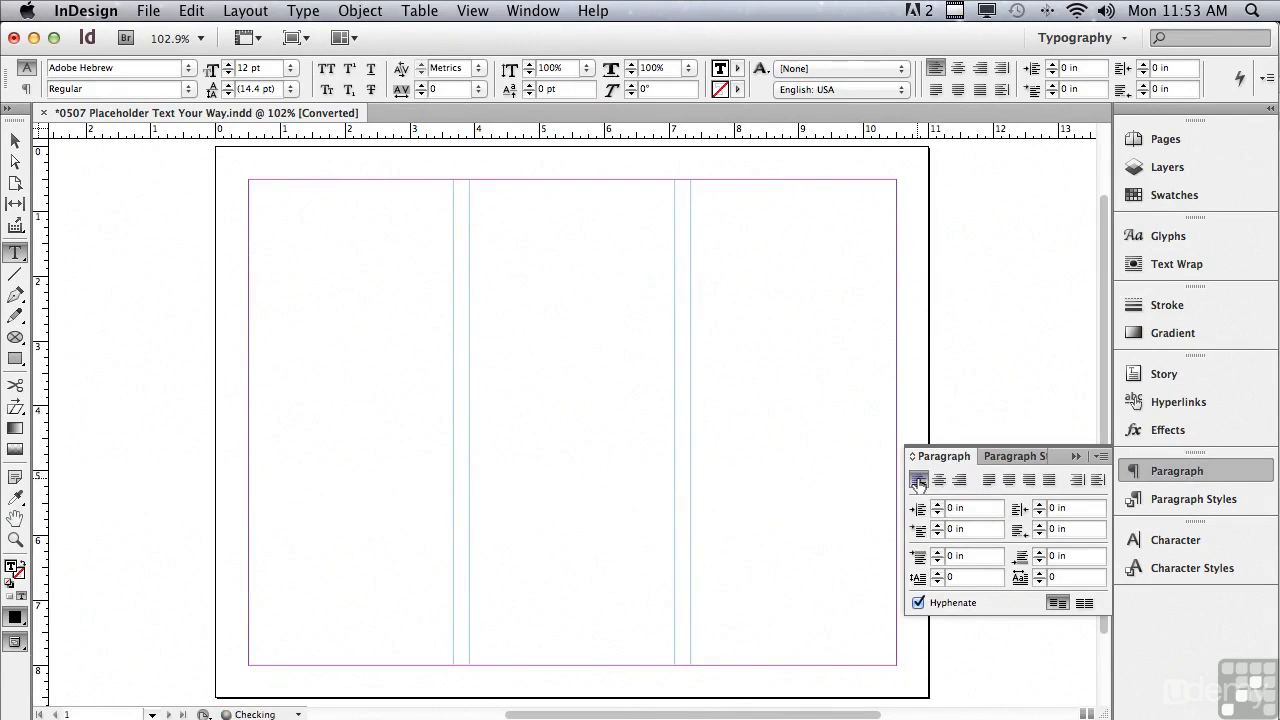
{"action": "left_click", "coordinate": [300, 10]}
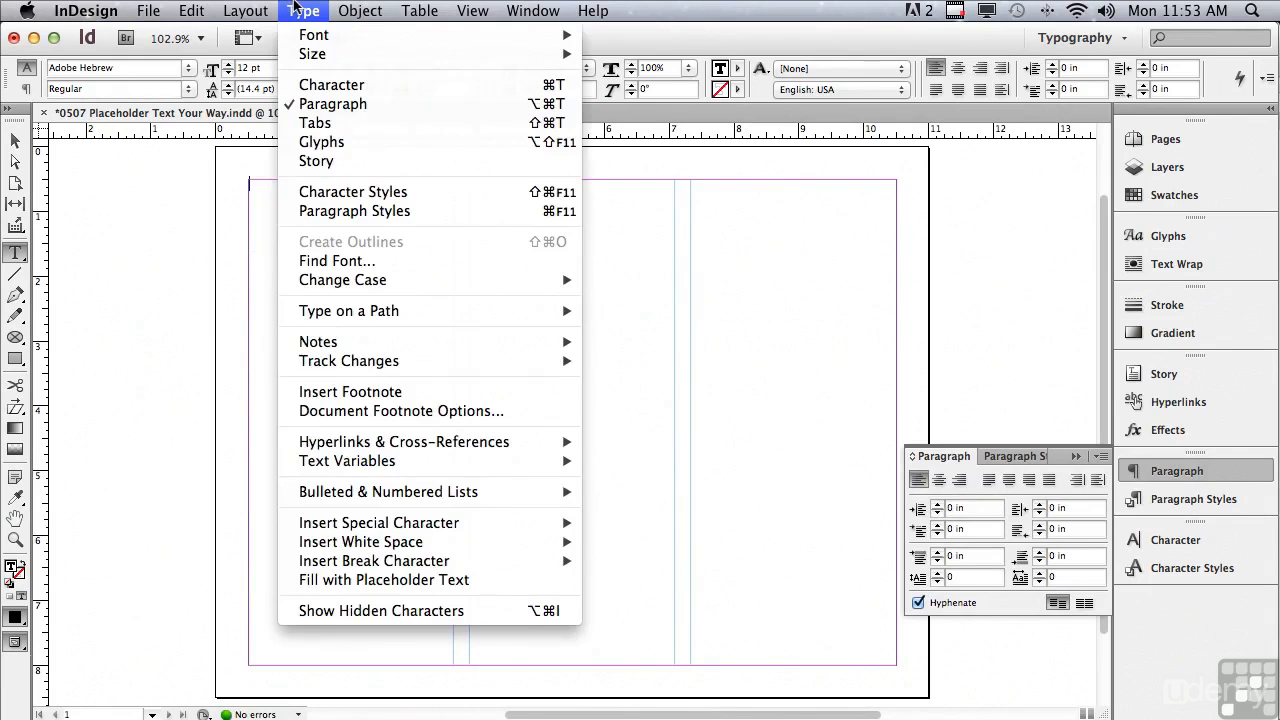
{"action": "left_click", "coordinate": [372, 580]}
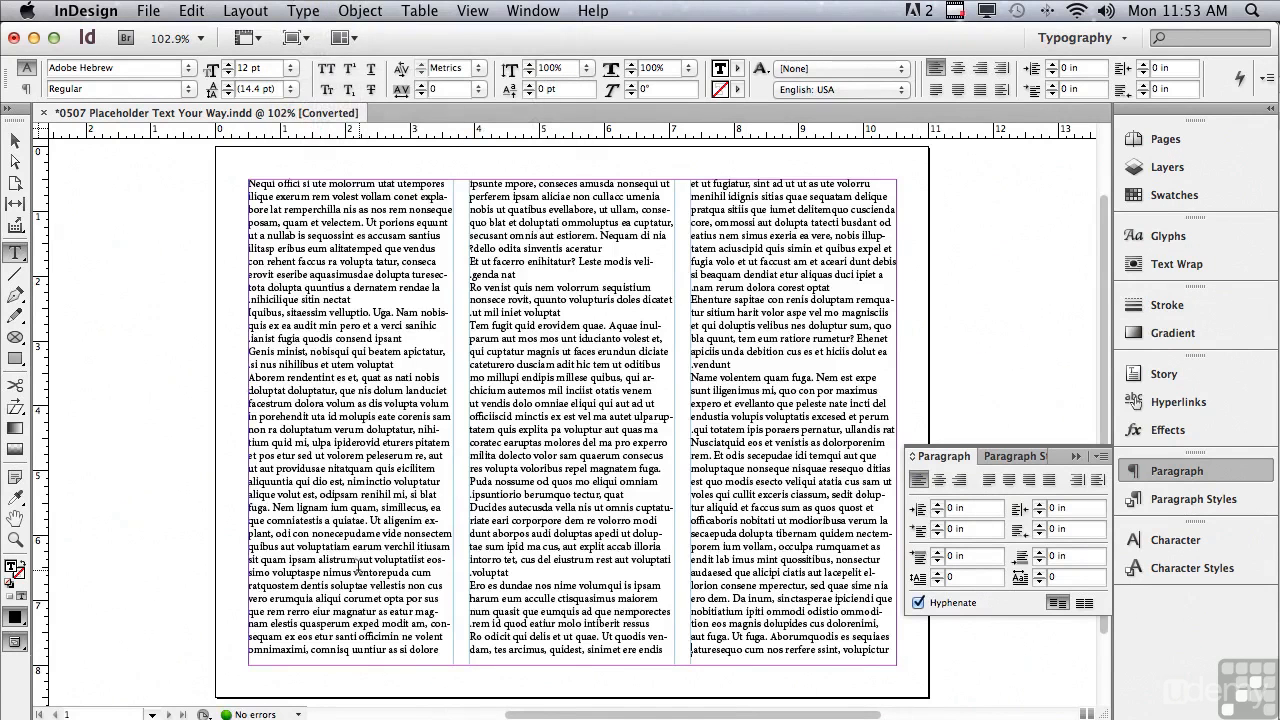